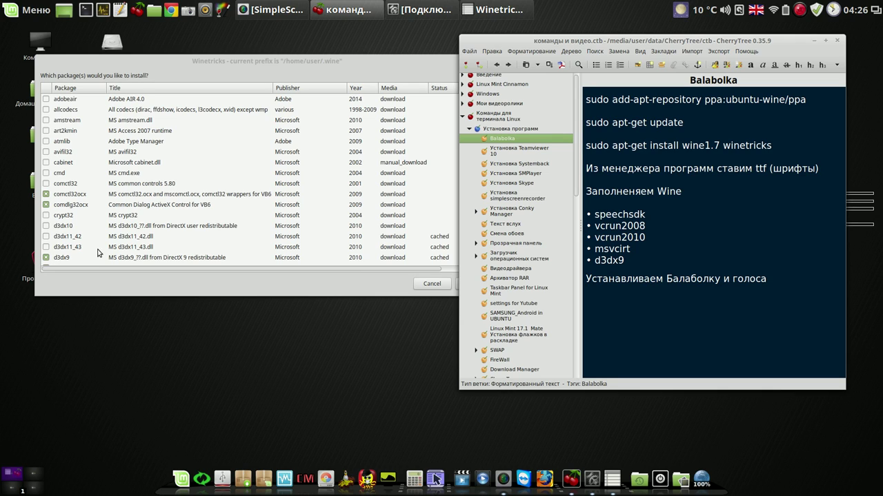
Install the checked Winetricks components, including speechsdk, vcrun2008, vcrun2010 and d3dx9, and exit Winetricks.
left_click_drag(409, 61, 372, 58)
left_click_drag(462, 94, 452, 219)
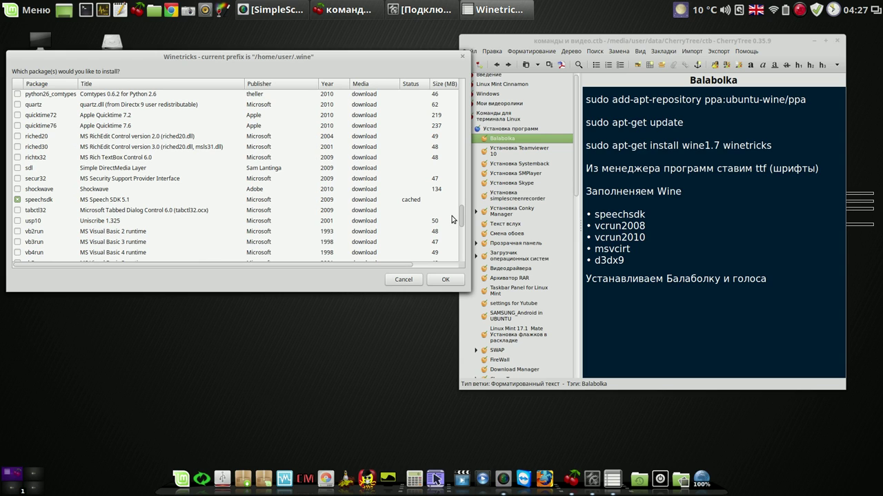
left_click_drag(452, 219, 453, 242)
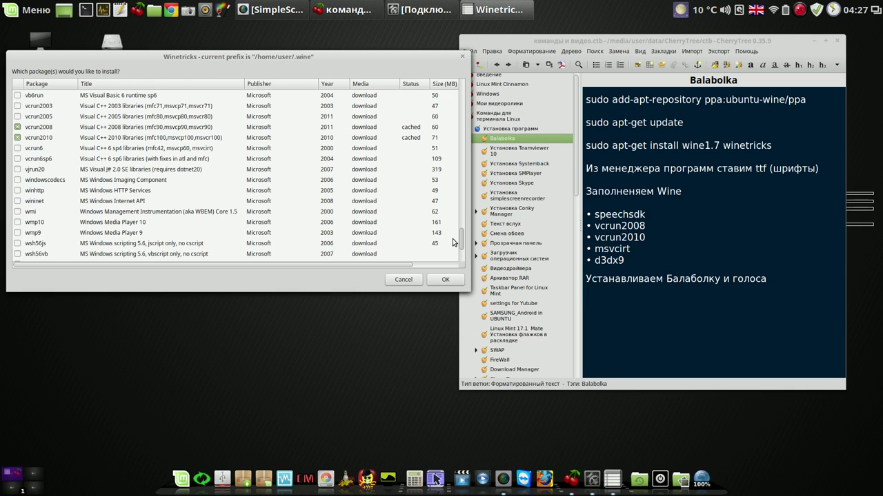
left_click(447, 280)
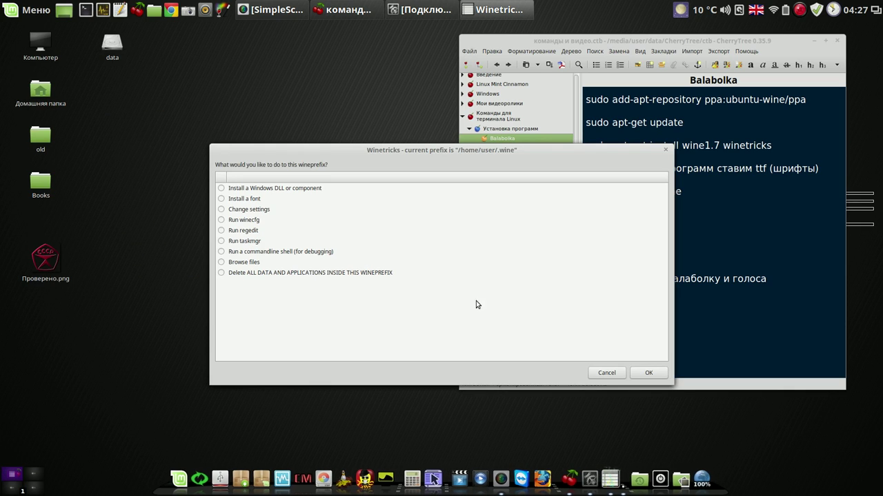
left_click(608, 376)
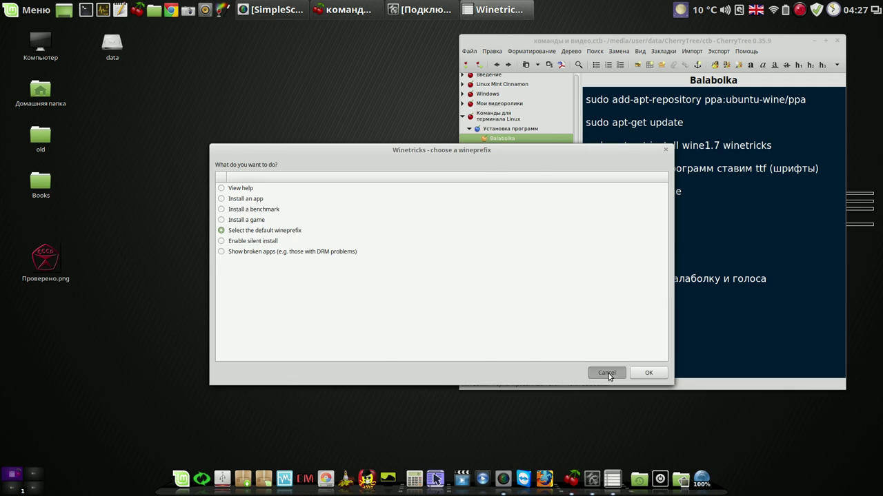
left_click(608, 373)
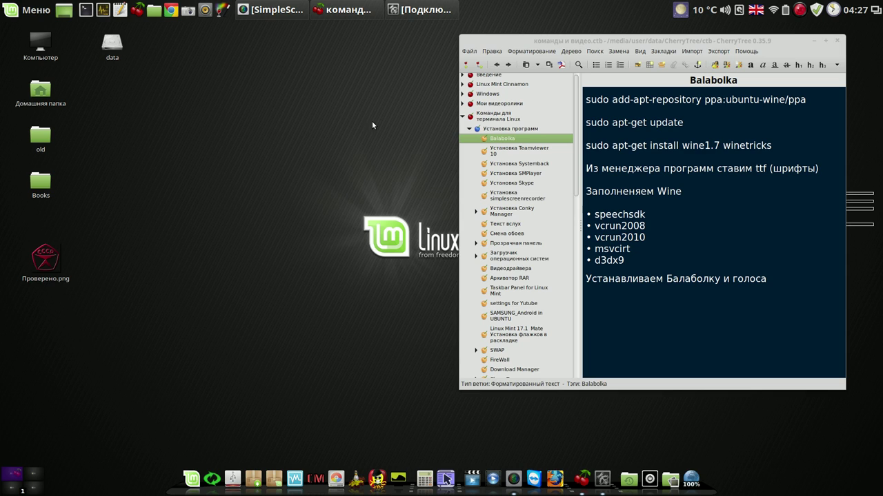
Open the Balabolka folder on the data drive in the file manager.
left_click(158, 13)
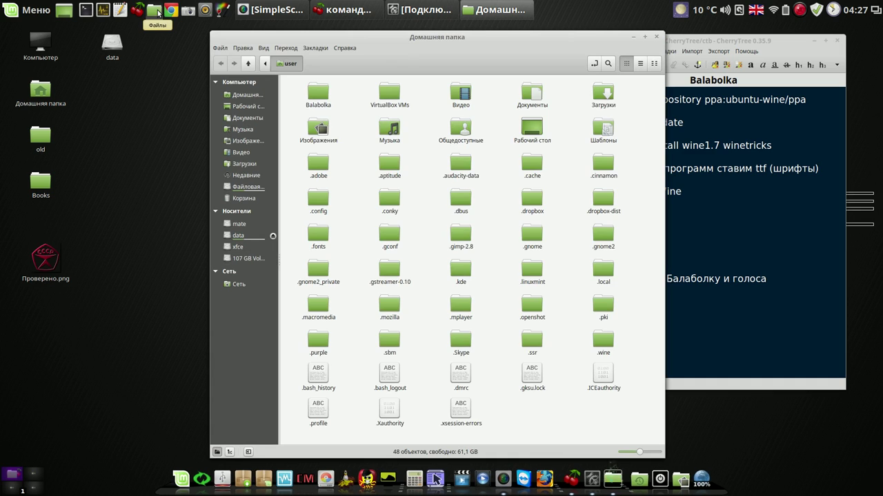
left_click(238, 237)
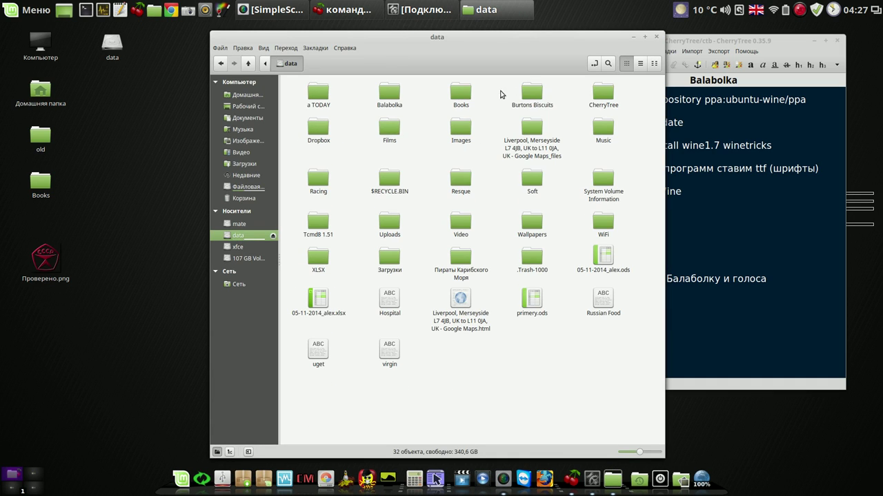
double_click(395, 96)
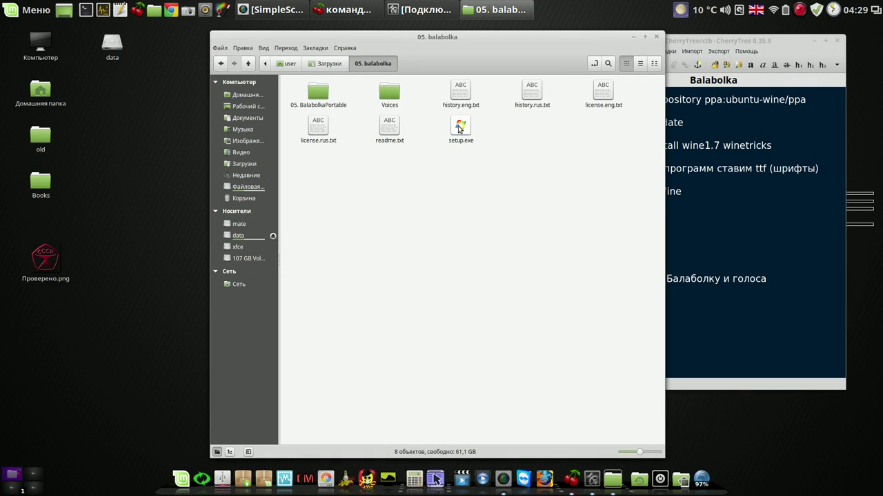
Run setup.exe from the 05. balabolka folder with Wine and install Balabolka in Russian to C:\Program Files (x86)\Balabolka.
right_click(460, 128)
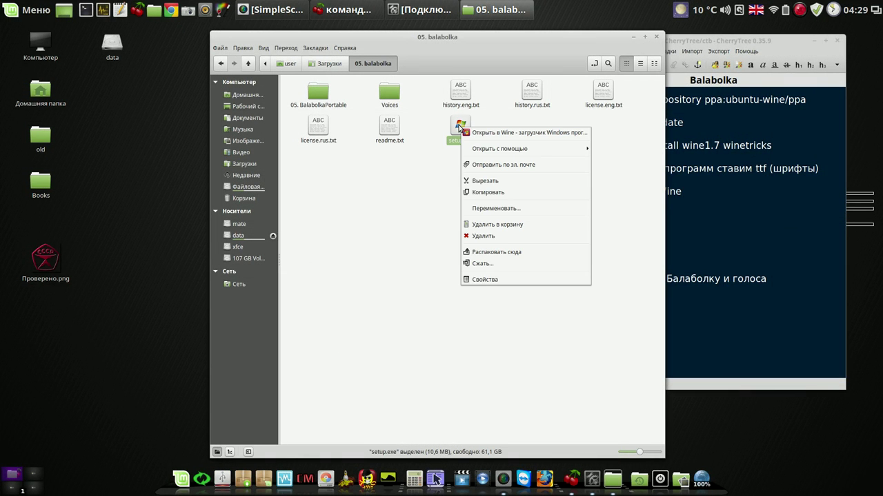
left_click(493, 133)
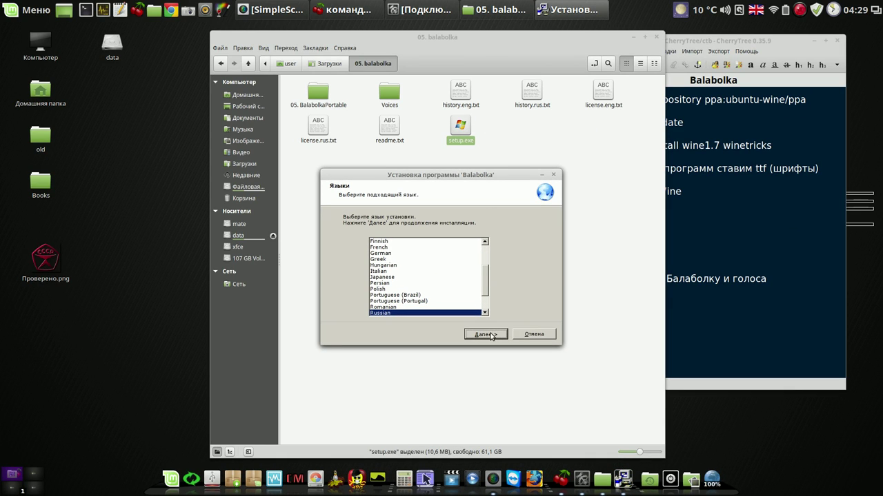
left_click(487, 335)
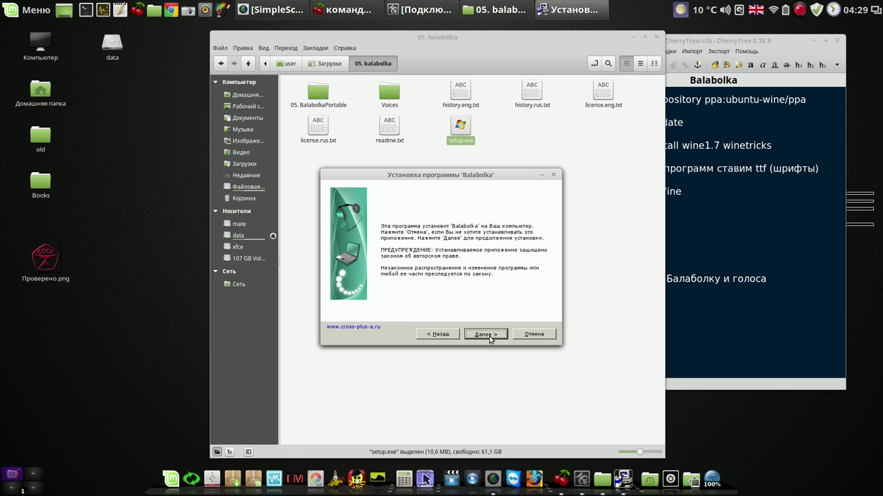
left_click(490, 337)
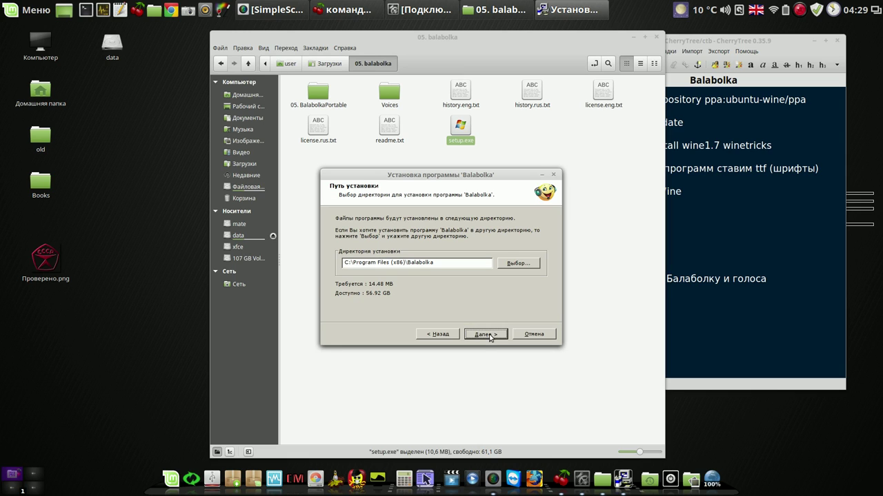
left_click(490, 338)
left_click(486, 334)
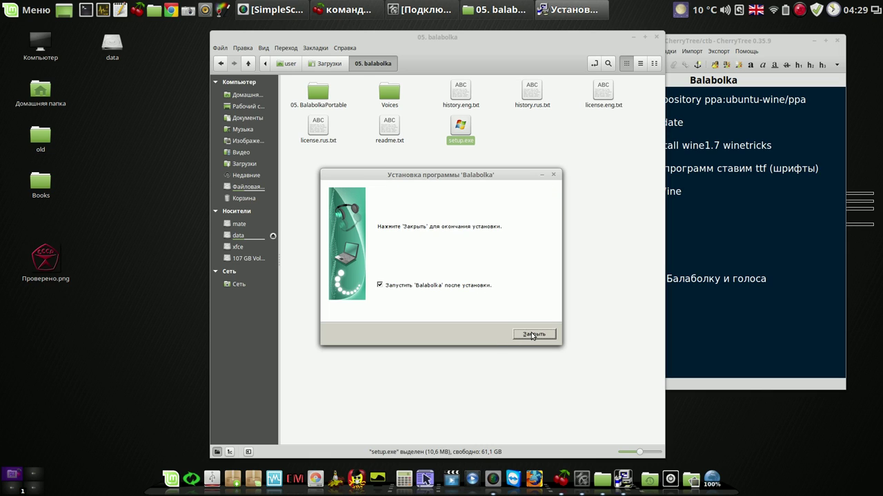
Finish the Balabolka setup with launching after installation turned off, and decline the prompt to launch a new application.
left_click(378, 285)
left_click(380, 285)
left_click(379, 286)
left_click(536, 335)
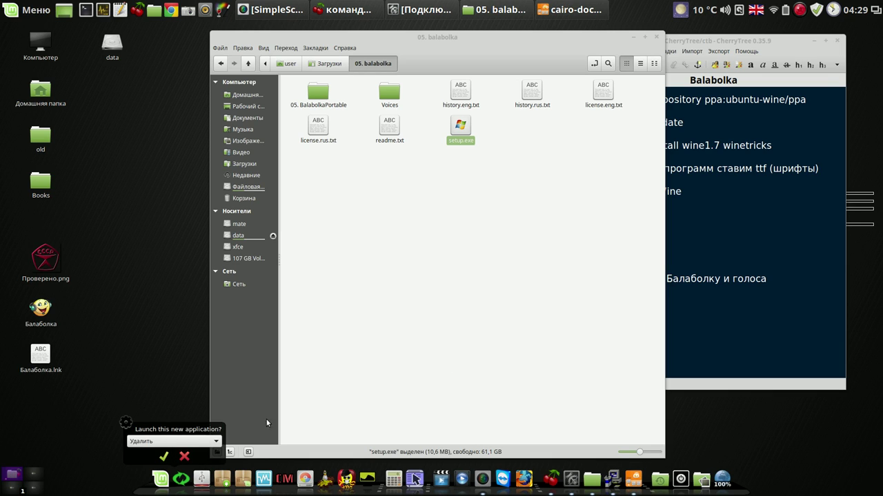
left_click(184, 456)
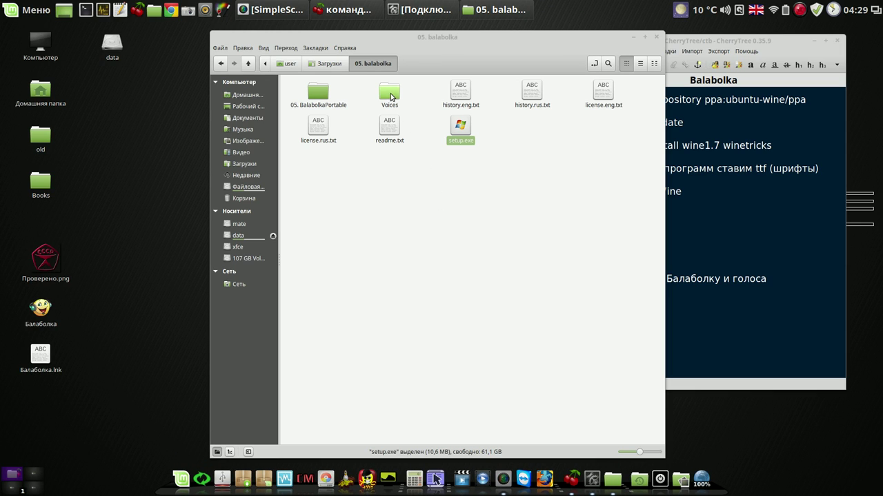
Run Elan Nicolai.msi from the Voices folder with Wine, repair the Acapela multimedia Russian voice, and accept the Elan TTS Server launch prompt.
double_click(390, 97)
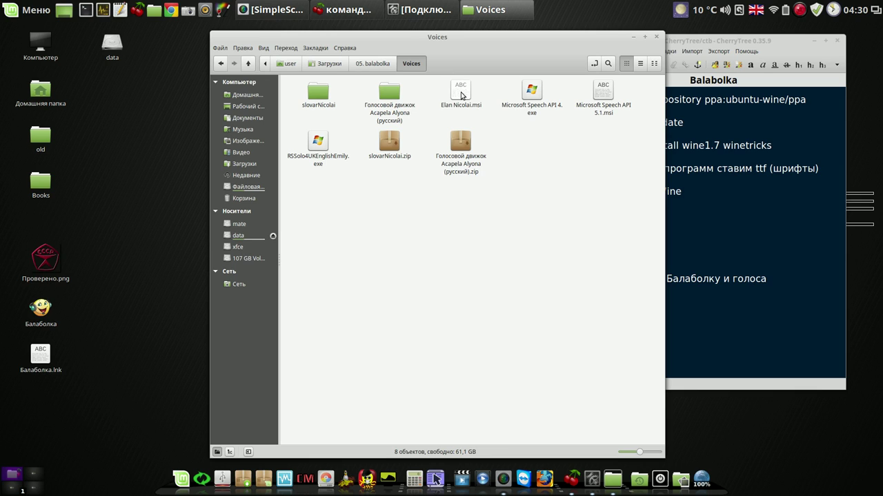
right_click(461, 94)
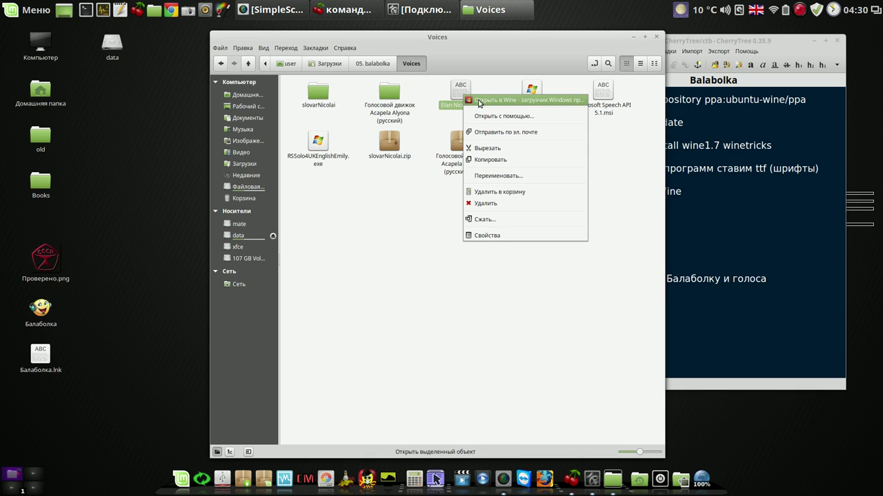
left_click(479, 101)
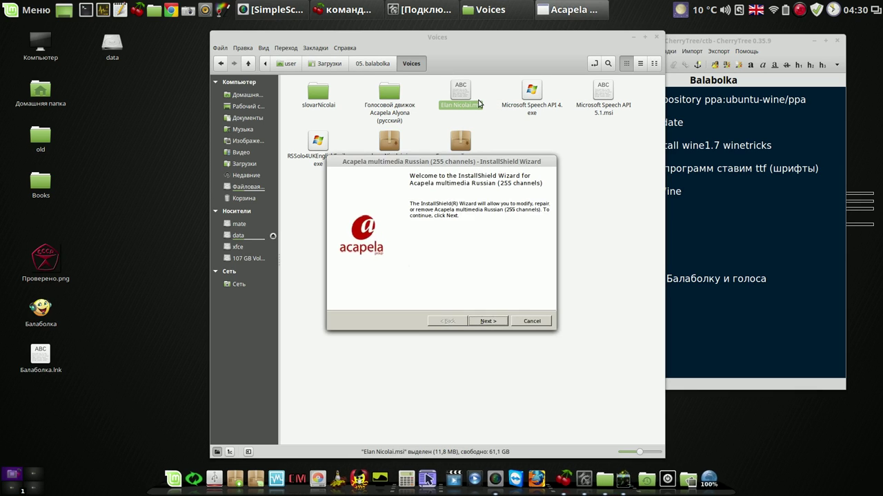
left_click(490, 322)
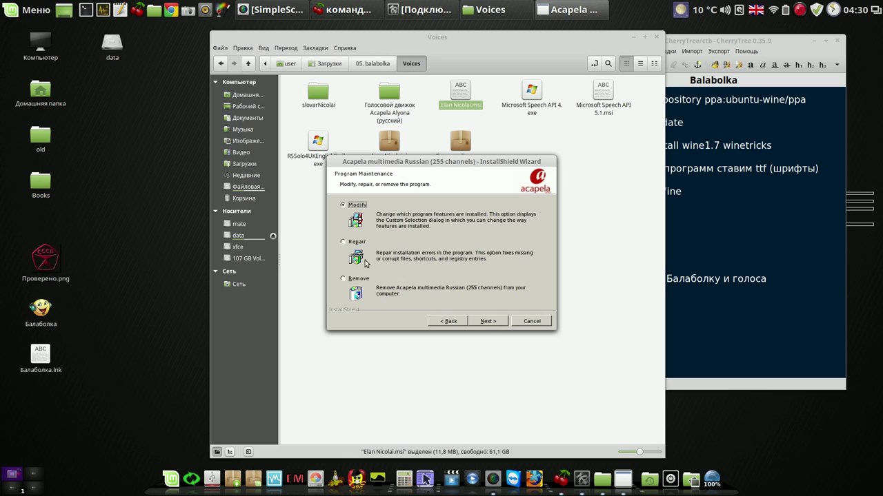
left_click(343, 242)
left_click(497, 323)
left_click(496, 321)
left_click(496, 320)
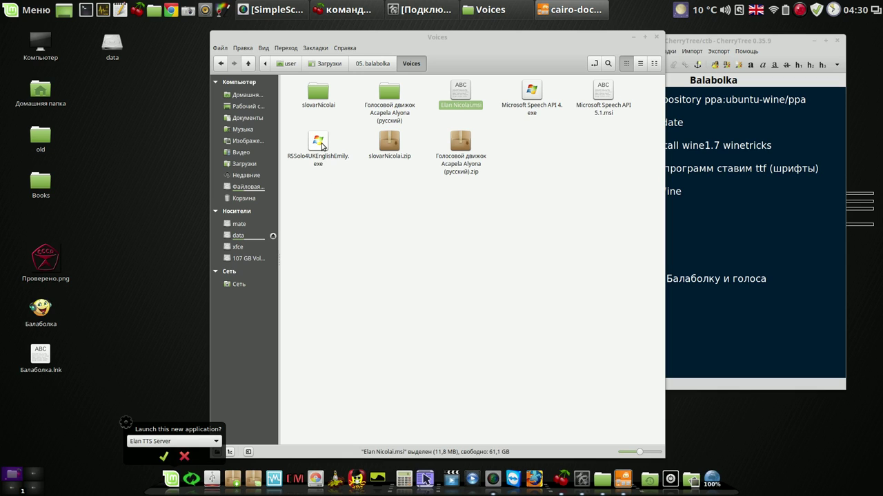
left_click(164, 458)
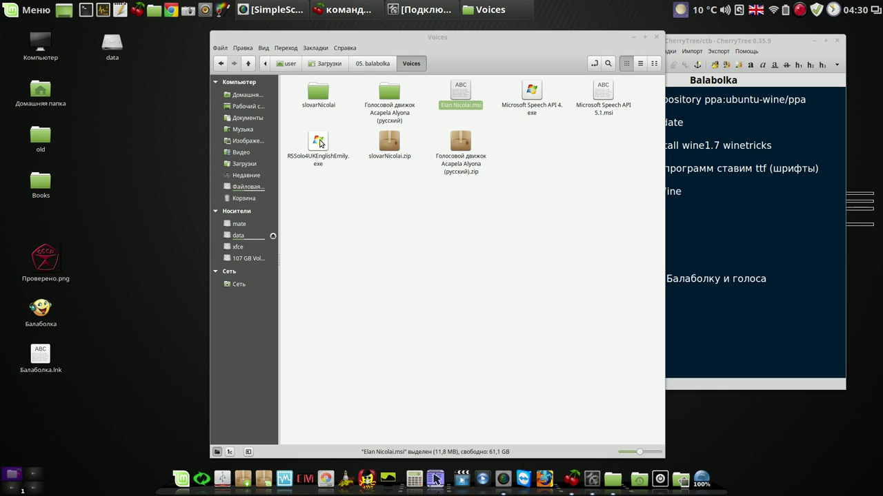
Run RSSolo4UKEnglishEmily.exe with Wine and repair the RealSpeak Solo for UK English Emily voice.
right_click(320, 143)
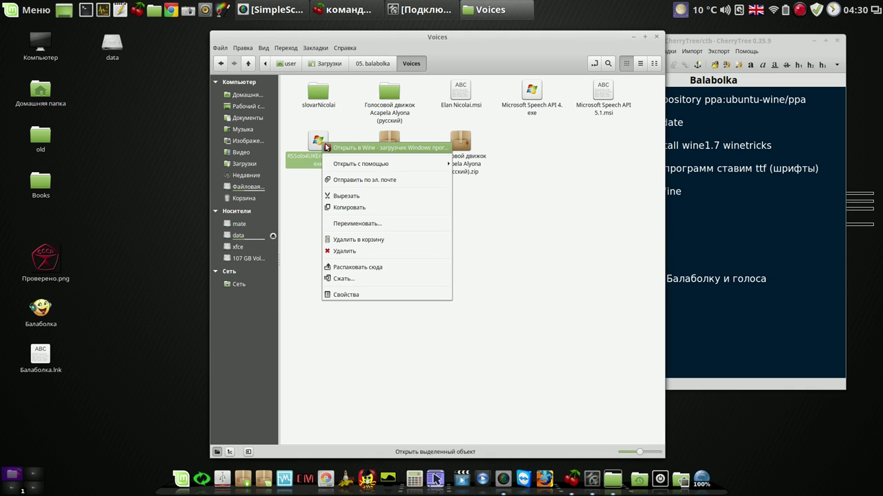
left_click(328, 147)
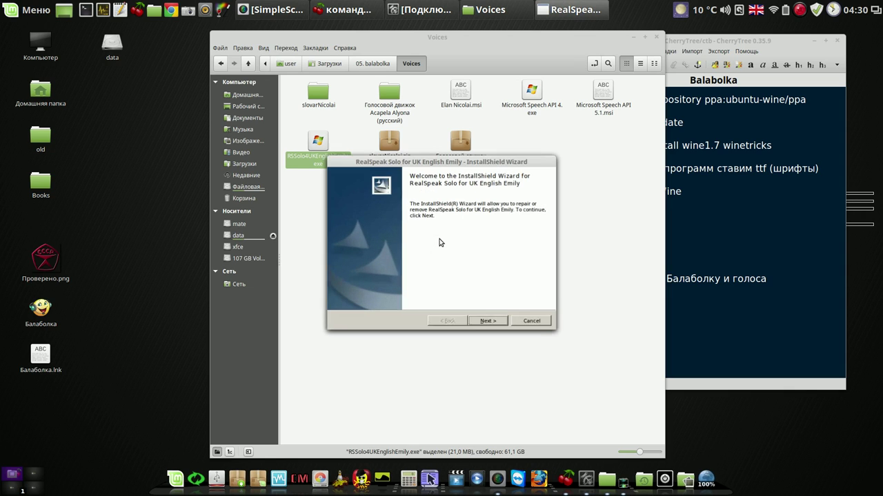
left_click(488, 323)
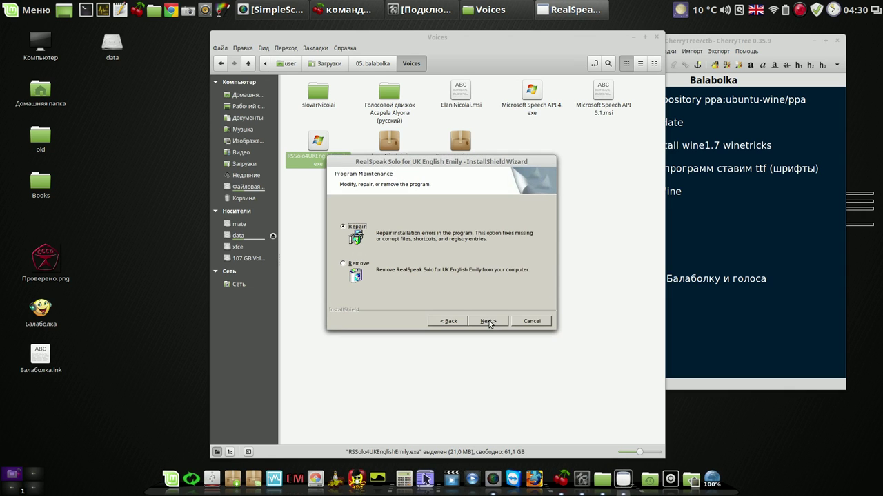
left_click(487, 322)
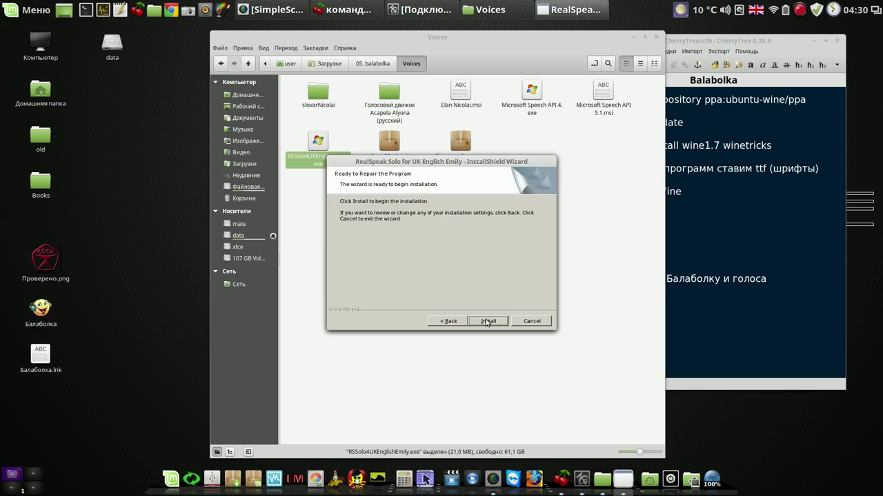
left_click(486, 322)
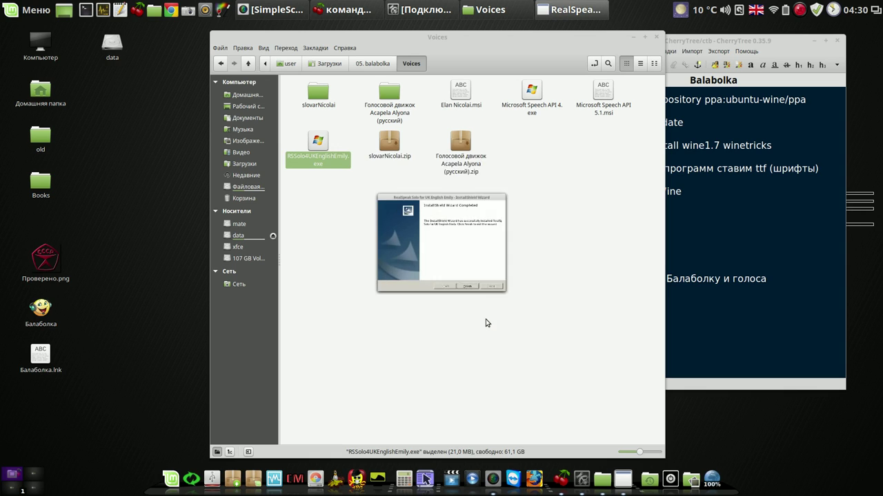
left_click(487, 322)
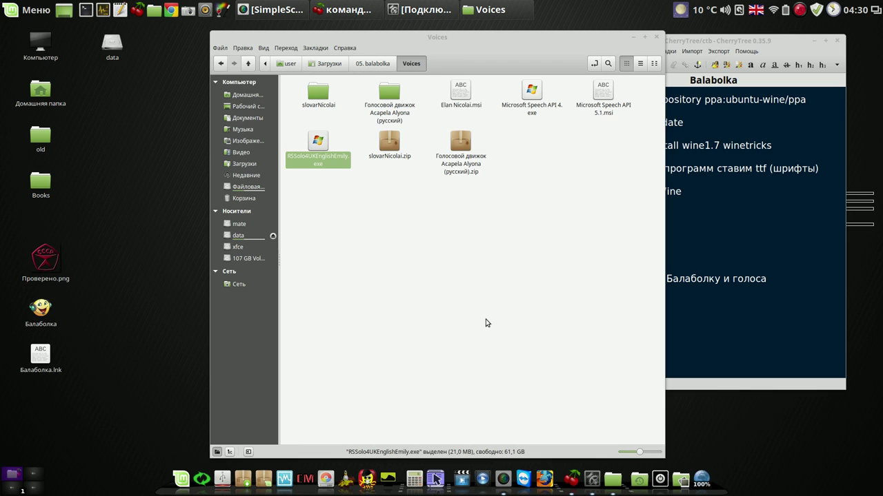
Open the Voices folder inside the Balabolka folder on the data drive.
left_click(243, 236)
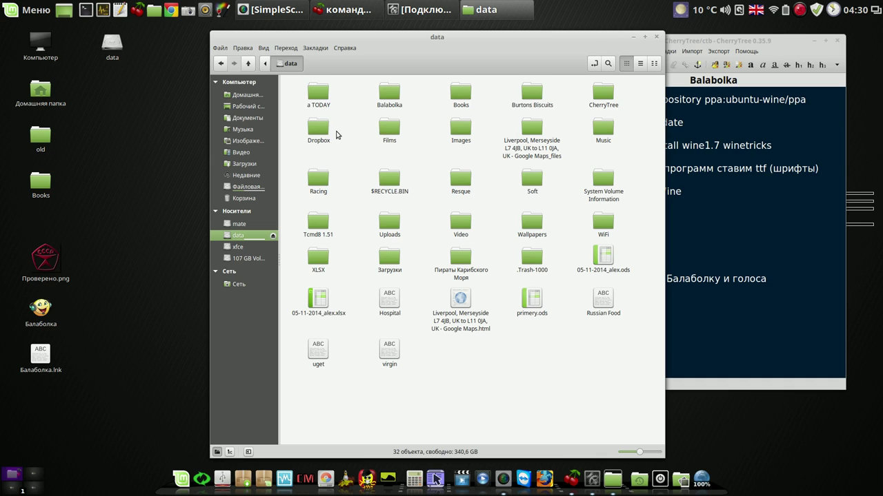
double_click(397, 95)
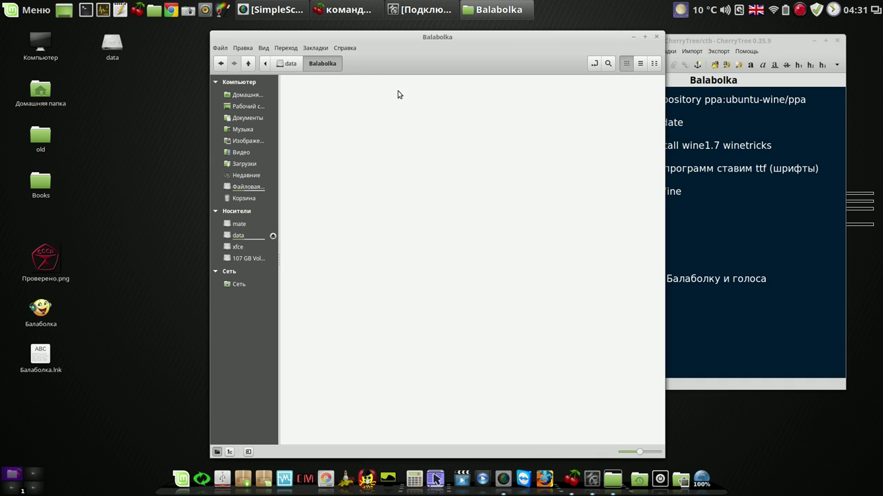
double_click(390, 94)
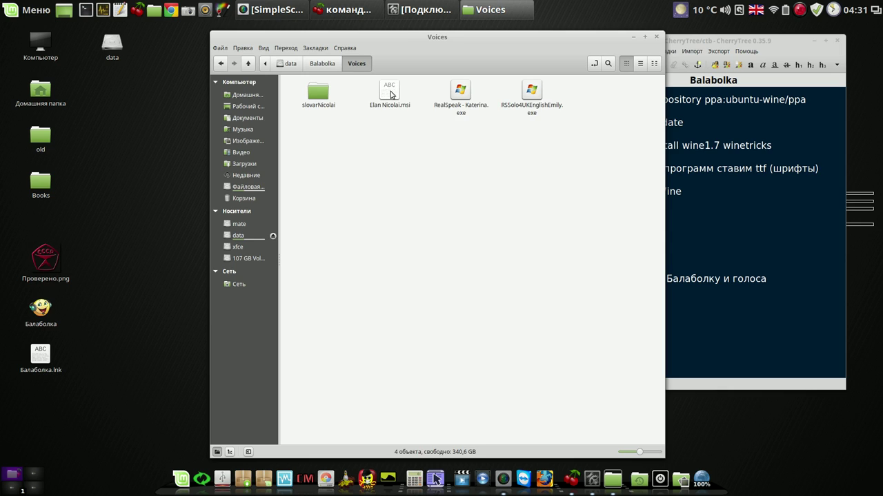
Run RealSpeak - Katerina.exe with Wine and repair the NextUp-ScanSoft Katerina Russian voice.
right_click(461, 96)
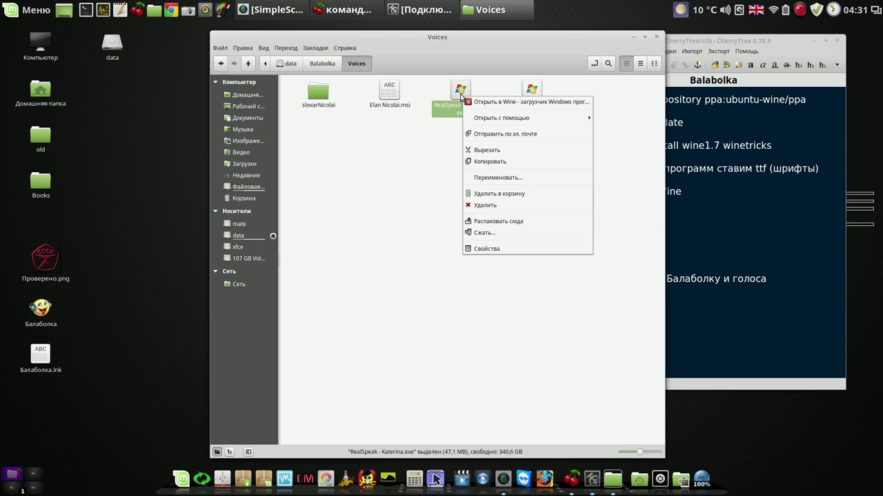
left_click(483, 102)
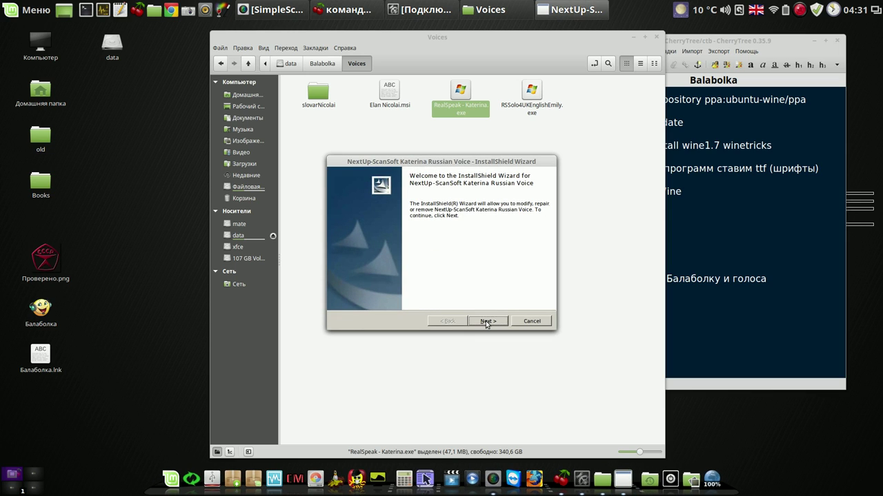
left_click(486, 321)
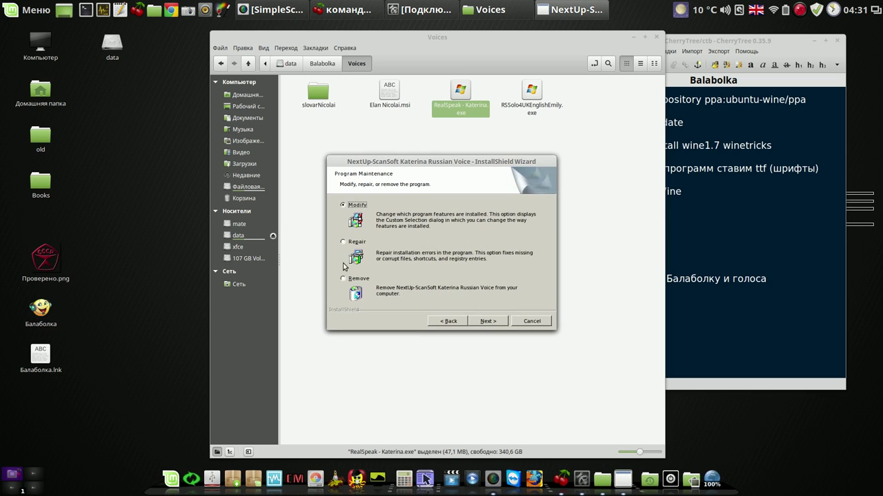
left_click(488, 321)
left_click(488, 321)
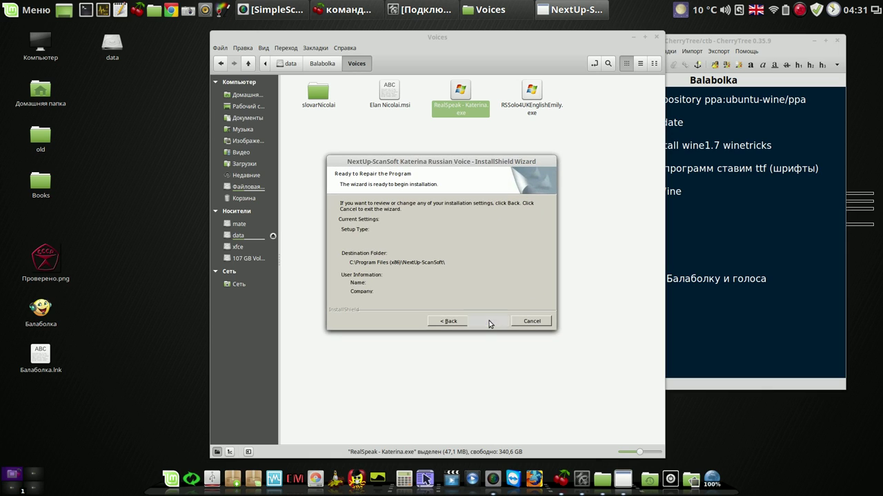
left_click(488, 321)
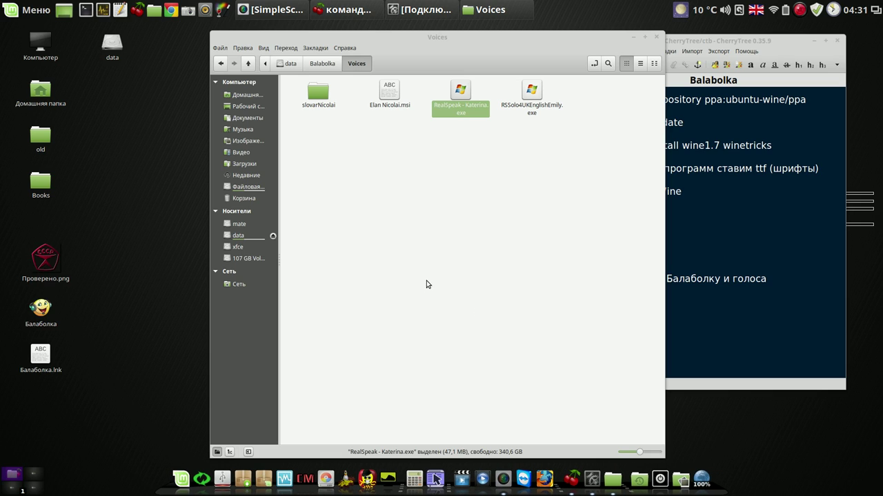
Close the Voices folder's file manager window and launch Balabolka from the desktop.
left_click(328, 67)
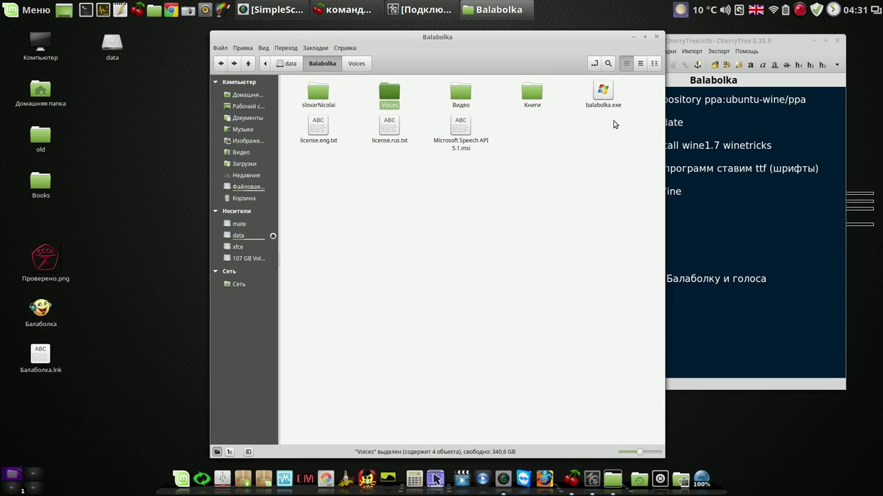
left_click(655, 38)
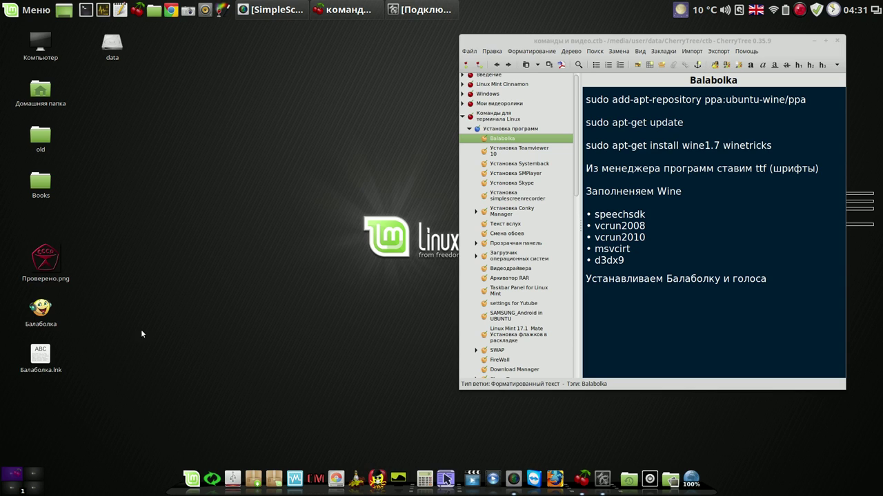
double_click(42, 311)
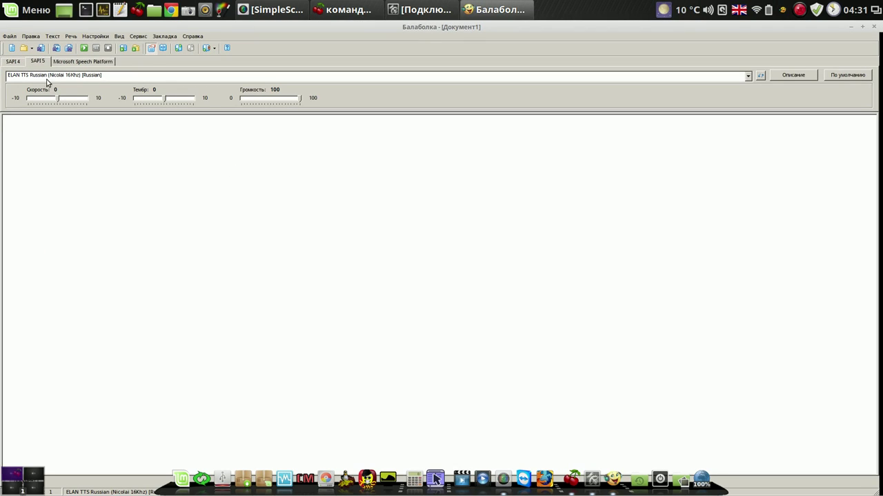
Open the text file 00 - A.N. Strugackiy, B.N. Strugackiy - Piknik na Obochine.txt from Рабочий стол/Books/Книги/txt.
left_click(23, 48)
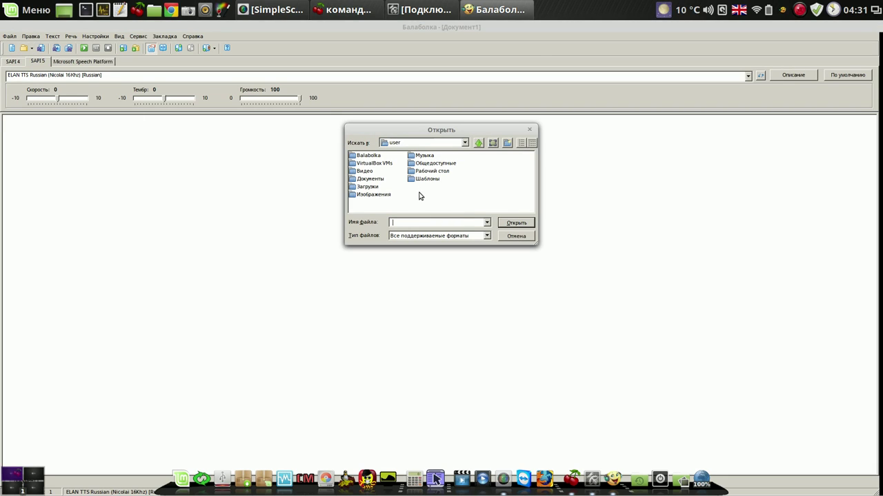
double_click(414, 172)
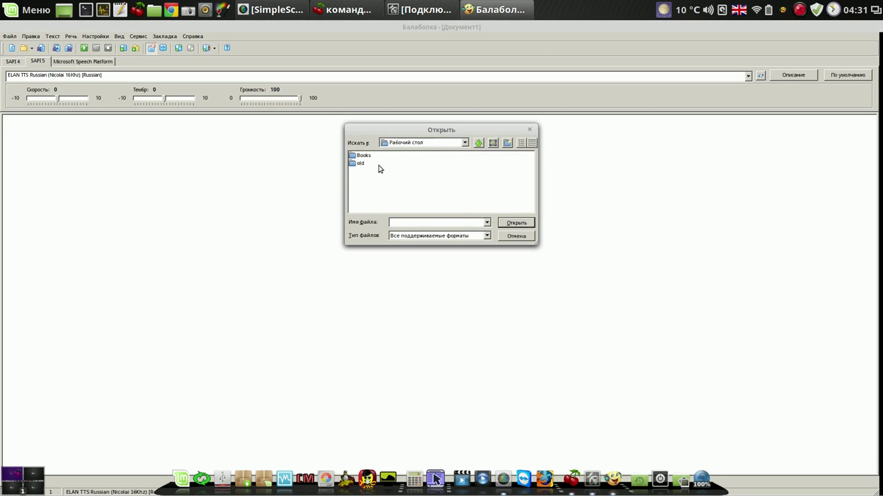
double_click(356, 158)
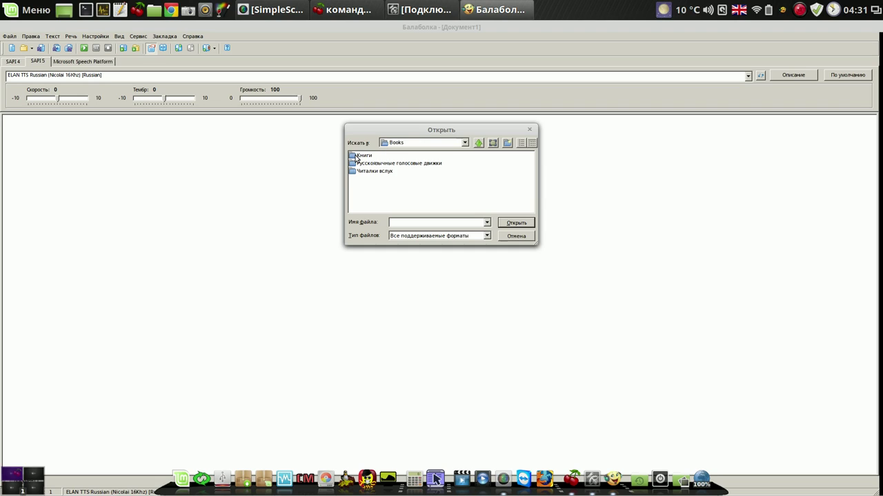
double_click(356, 156)
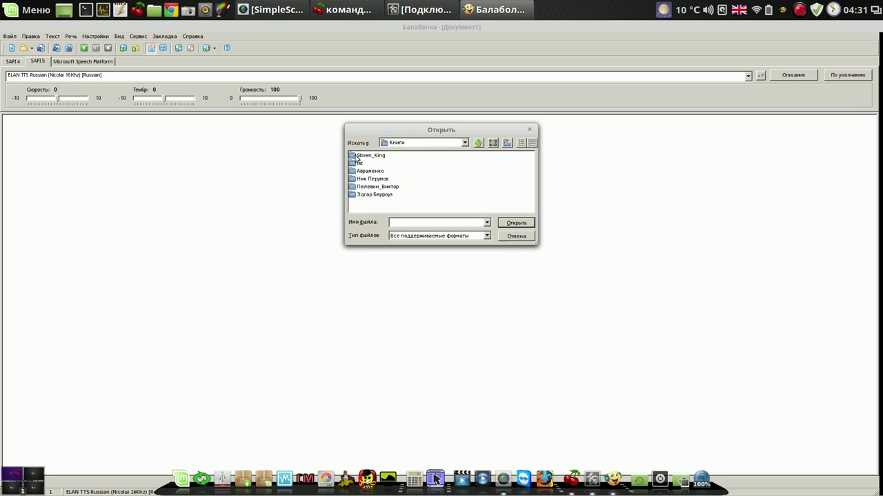
double_click(357, 164)
left_click(356, 156)
double_click(355, 156)
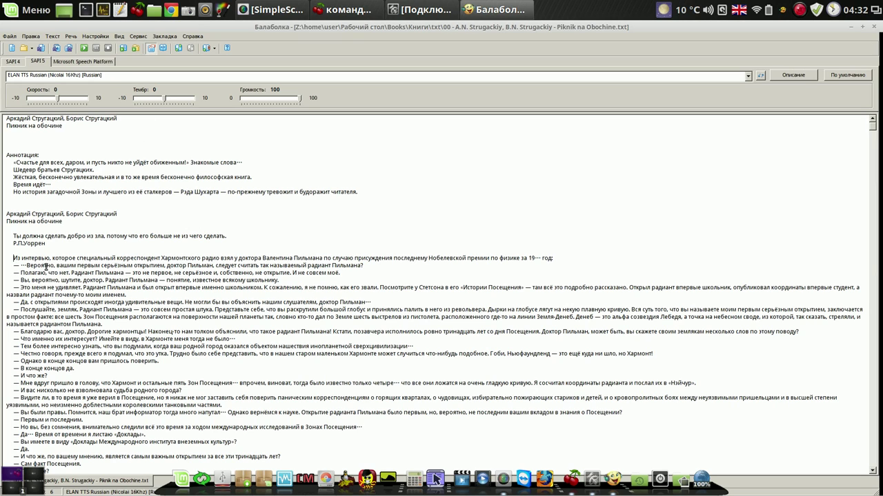
Test reading the book aloud with the ELAN Nicolai voice, uncovering the desktop monitor beside a smaller window before stopping playback.
left_click(85, 49)
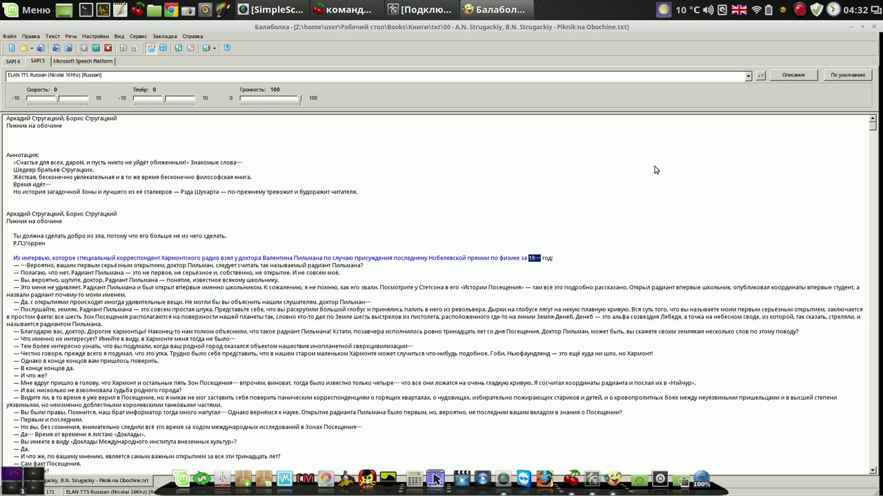
left_click(862, 28)
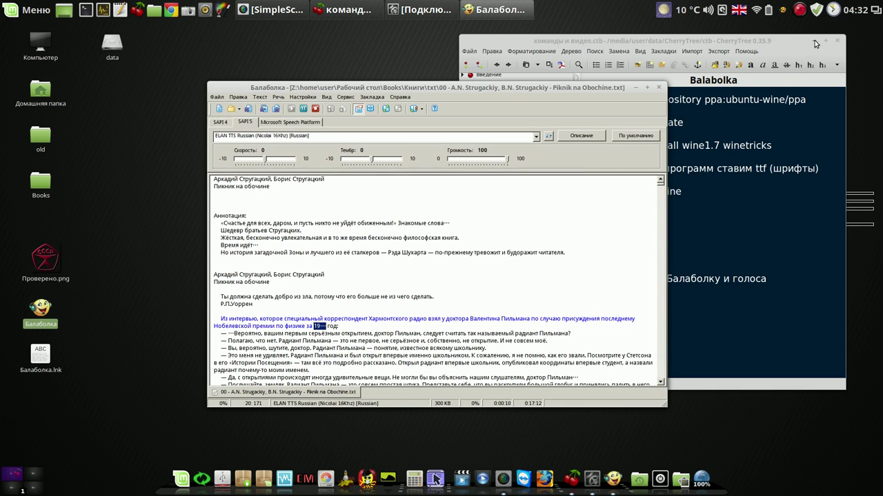
left_click(815, 42)
left_click_drag(574, 88, 481, 40)
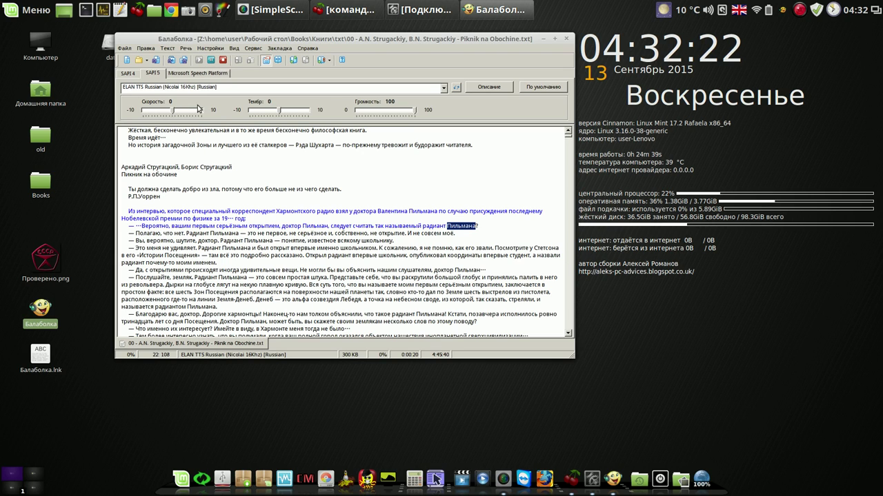
left_click(222, 61)
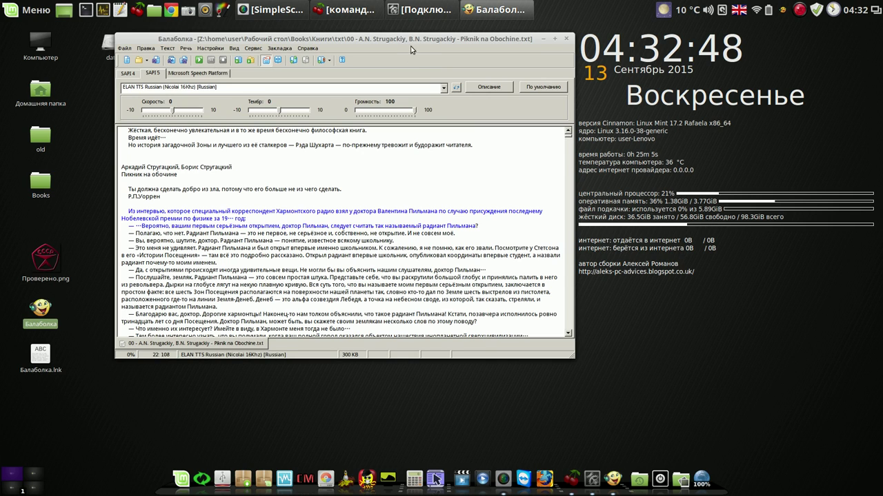
Test the ScanSoft Katerina_Full_22kHz voice from the line «Полагаю, что нет», raising the reading speed to 4 before stopping.
left_click_drag(392, 43, 373, 39)
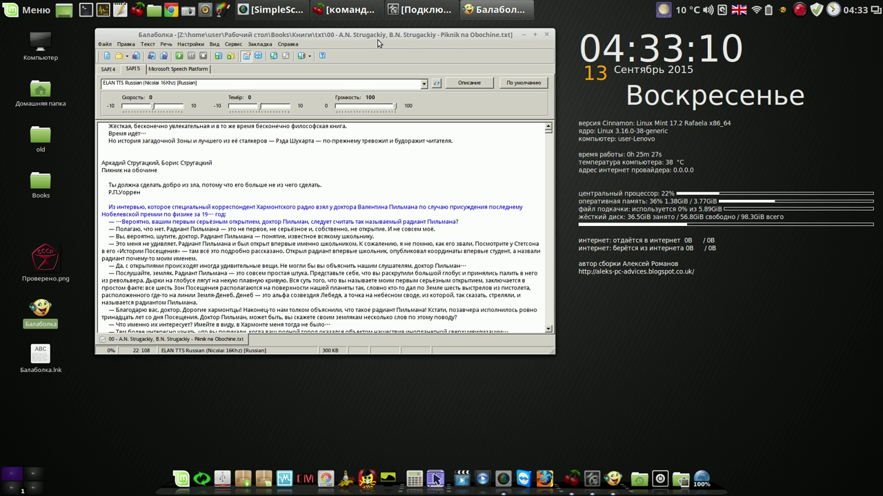
left_click(116, 231)
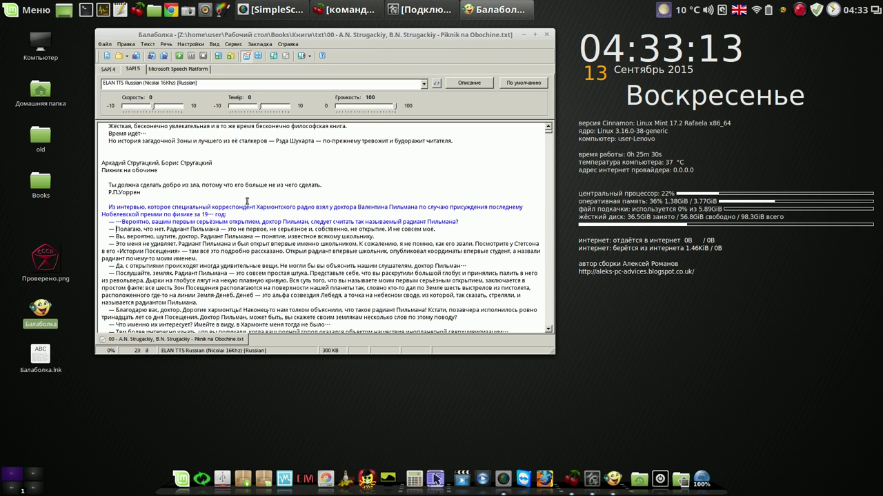
left_click(424, 84)
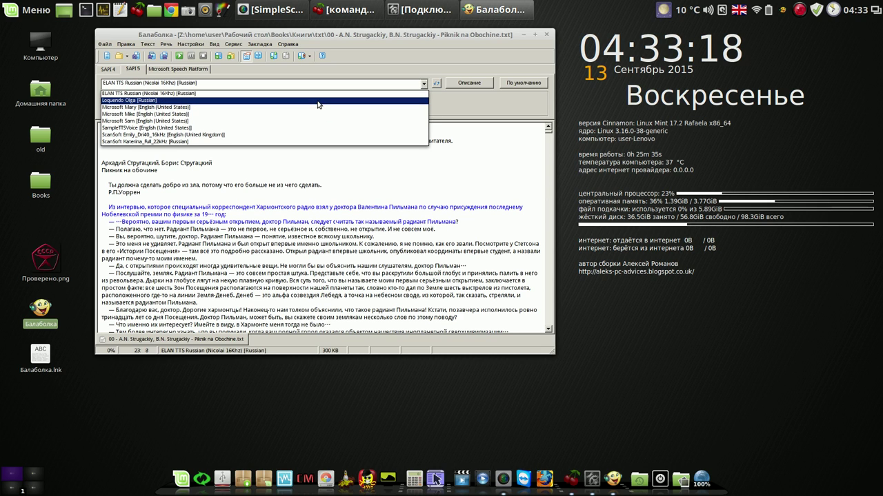
left_click(296, 142)
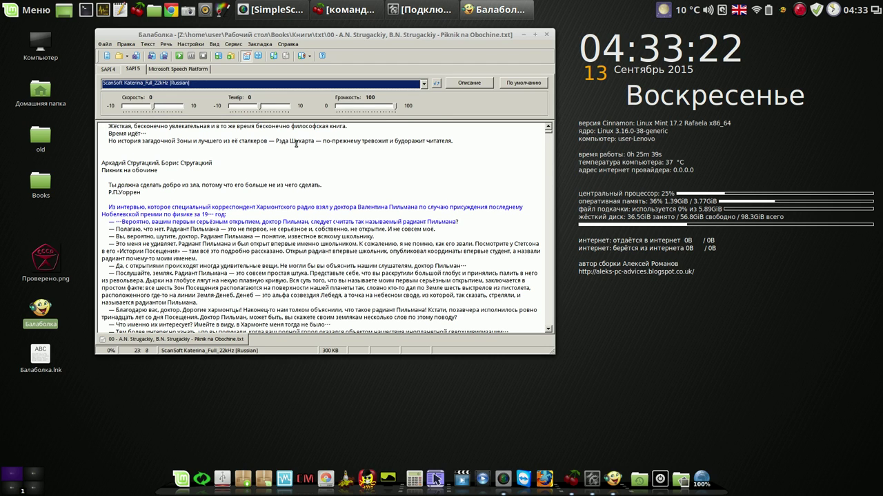
left_click(179, 56)
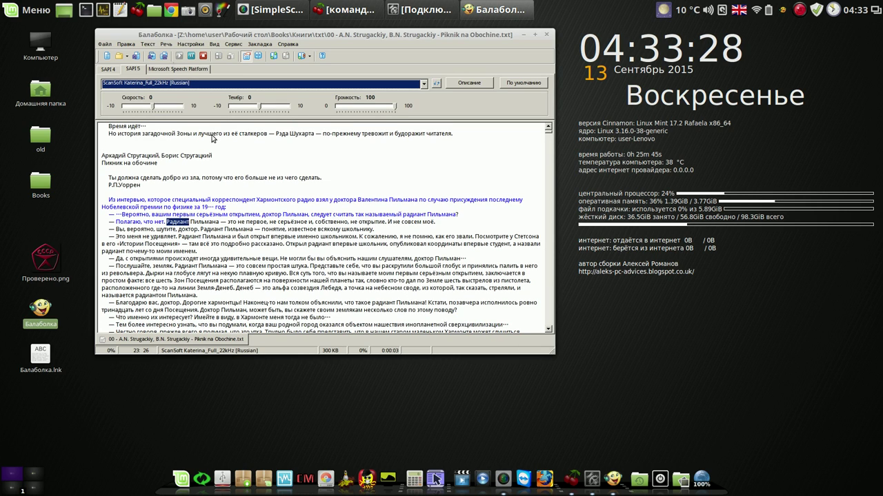
left_click(164, 112)
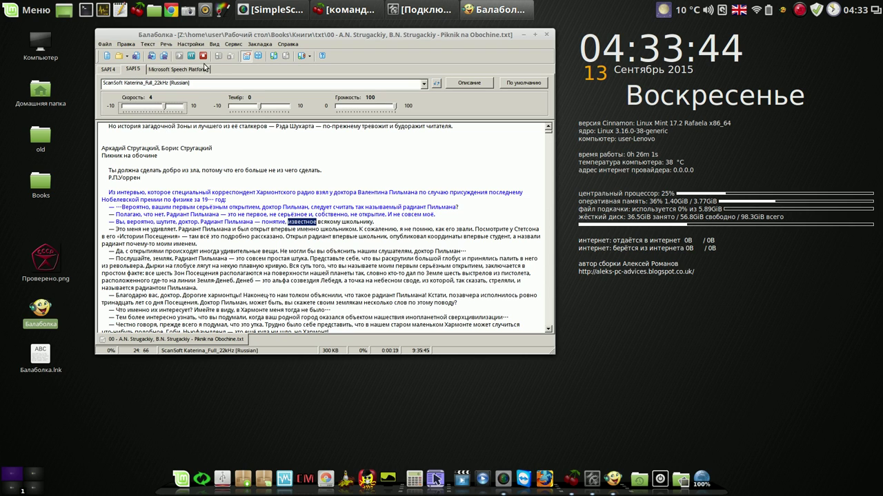
left_click(204, 56)
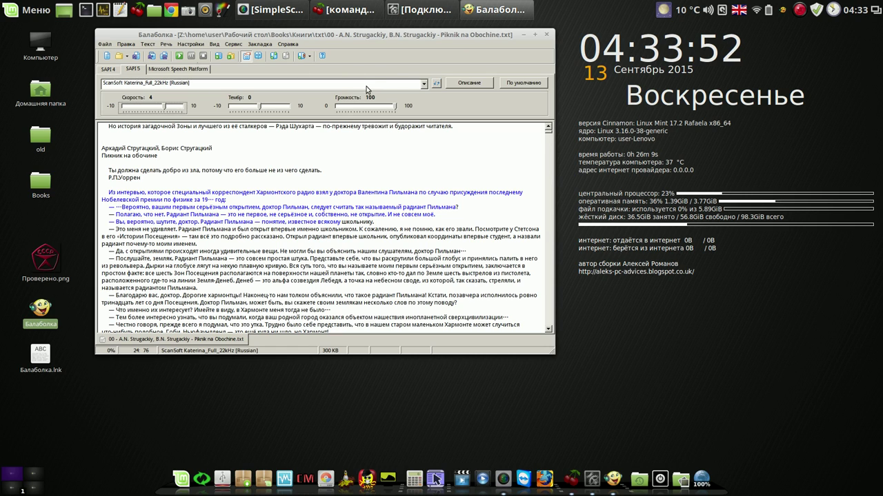
Switch back to the ELAN TTS Russian (Nicolai 16Khz) voice and read briefly from the line «Это меня не удивляет».
left_click(423, 84)
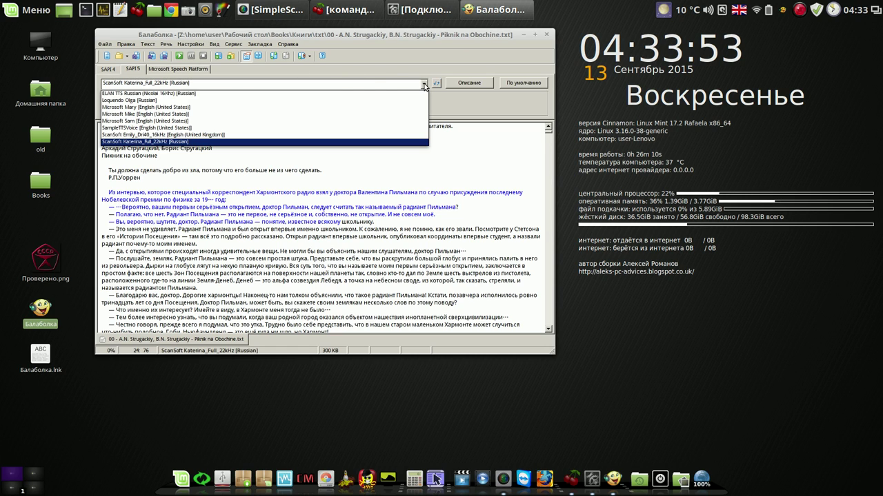
left_click(334, 94)
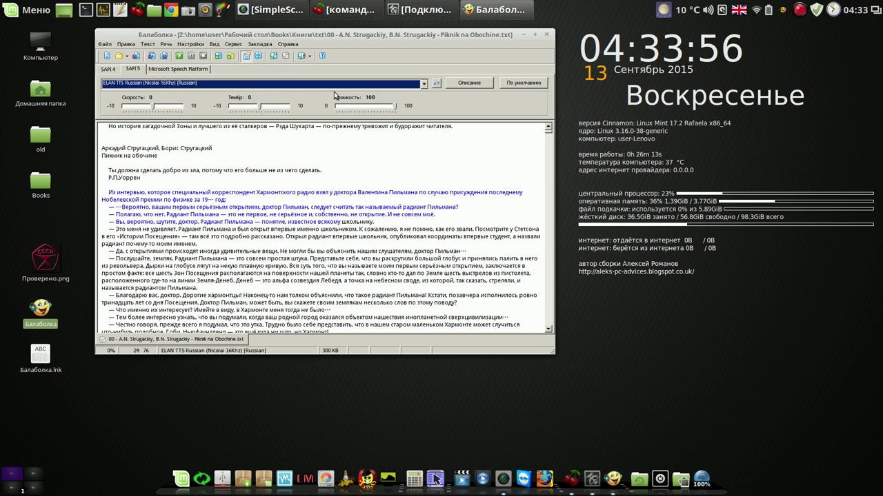
left_click(166, 70)
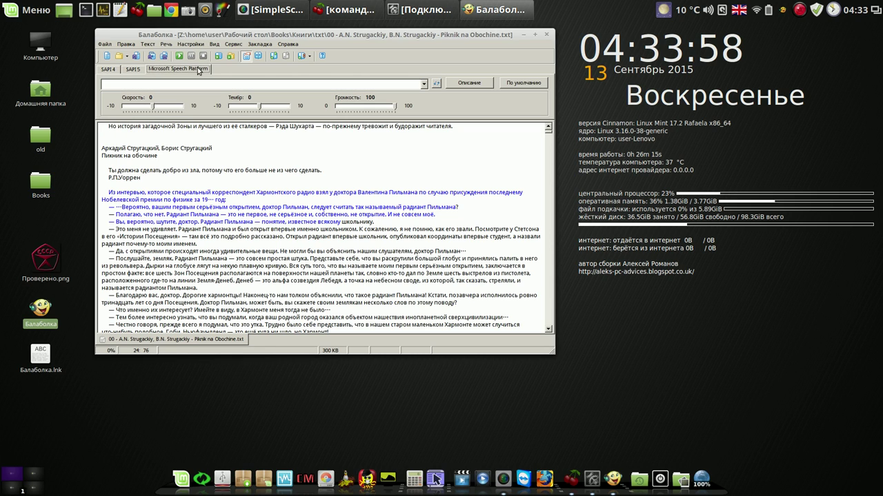
left_click(132, 70)
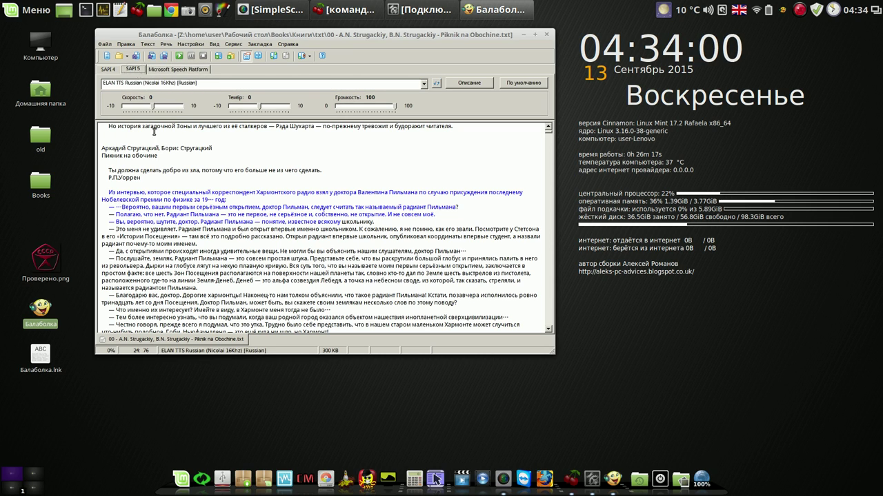
left_click(118, 230)
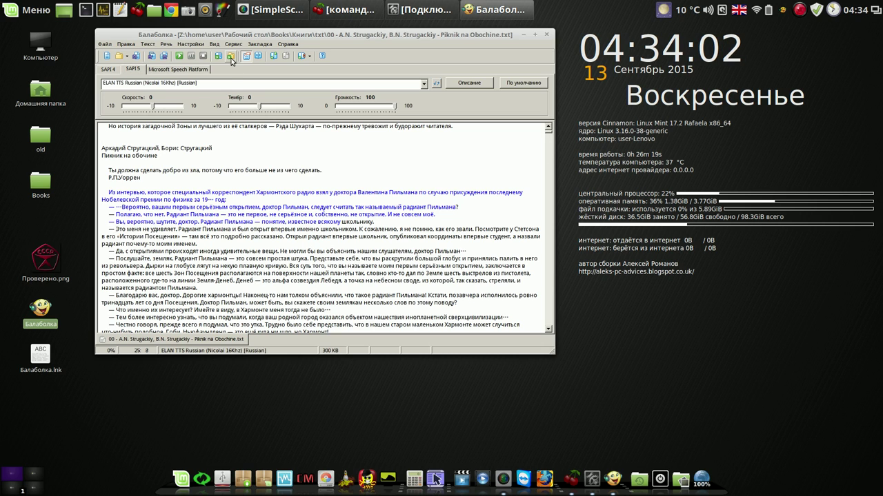
left_click(179, 56)
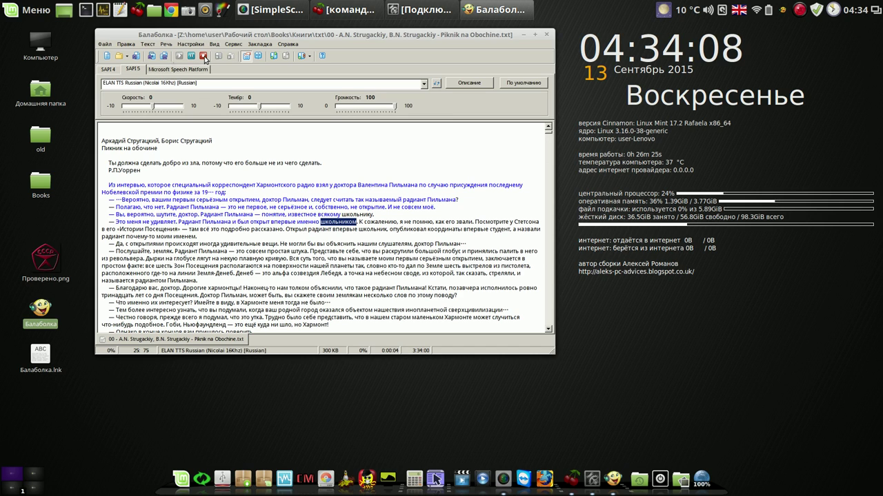
left_click(203, 56)
Insert a quick bookmark at the place where reading stopped and exit Balabolka.
left_click(260, 46)
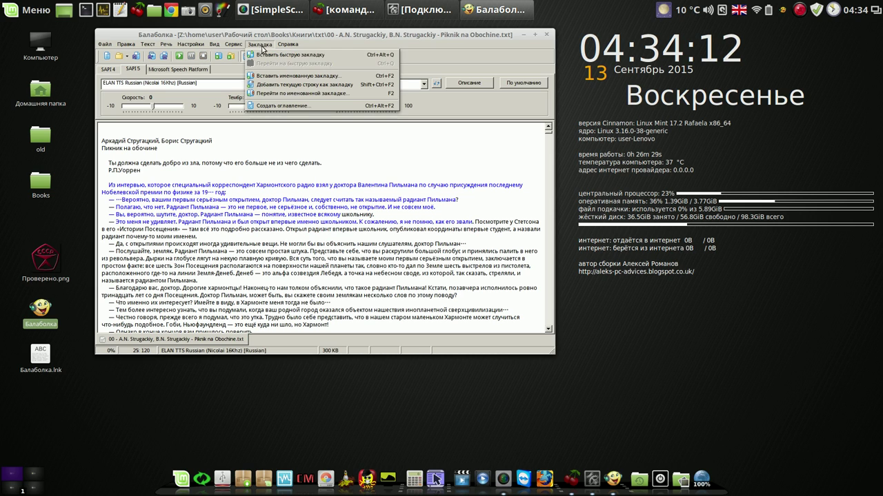
left_click(267, 55)
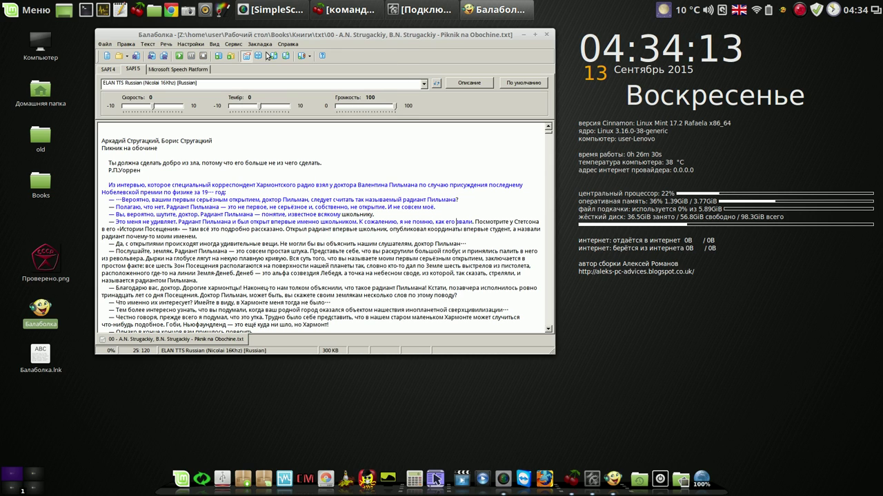
left_click(104, 44)
left_click(110, 170)
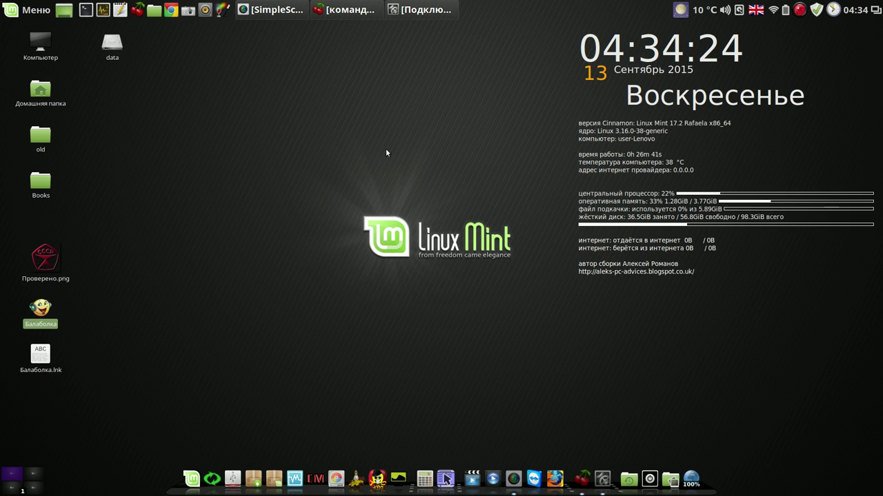
Relaunch Balabolka and read aloud briefly from the quick bookmark.
double_click(38, 312)
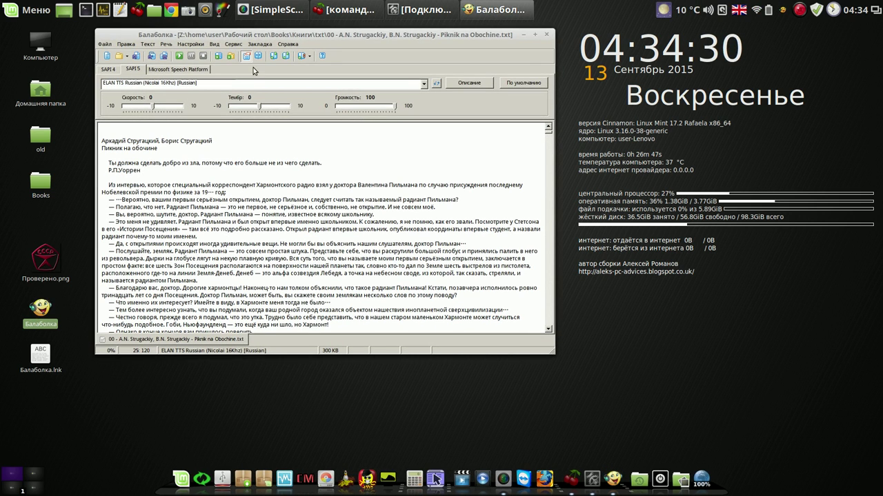
left_click(260, 44)
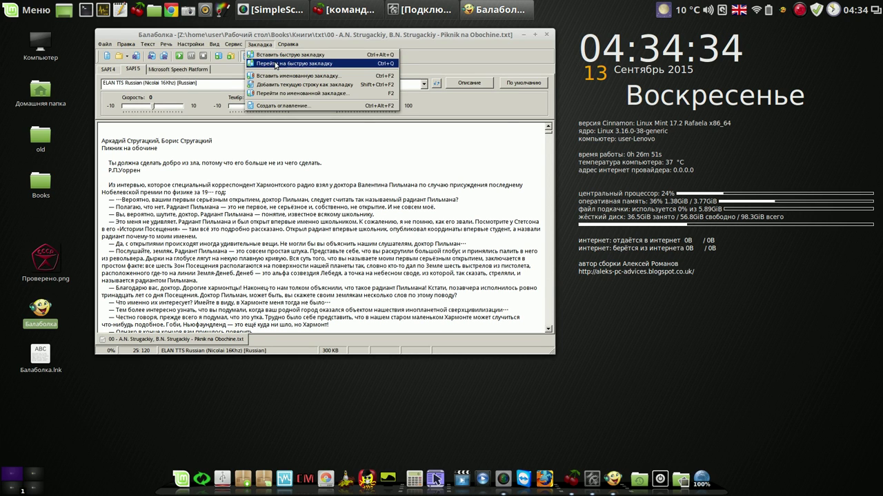
left_click(274, 63)
left_click(179, 56)
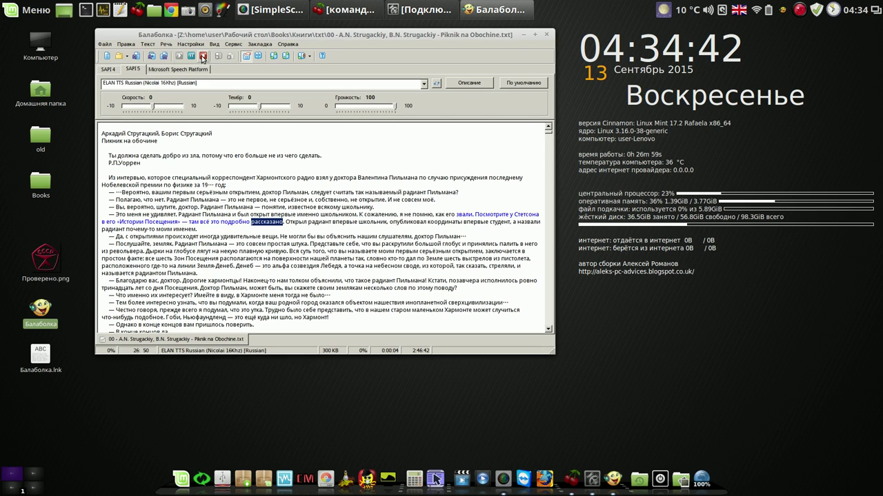
left_click(202, 57)
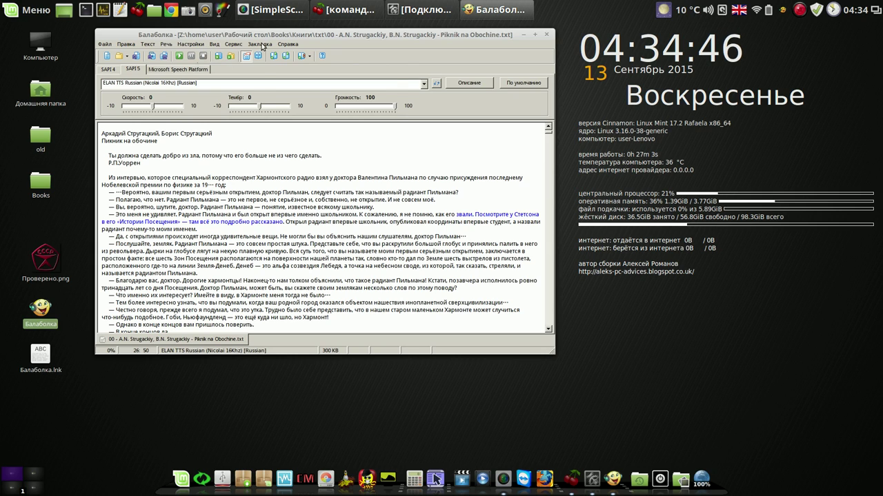
Exit Balabolka and return to the desktop.
left_click(262, 44)
left_click(214, 57)
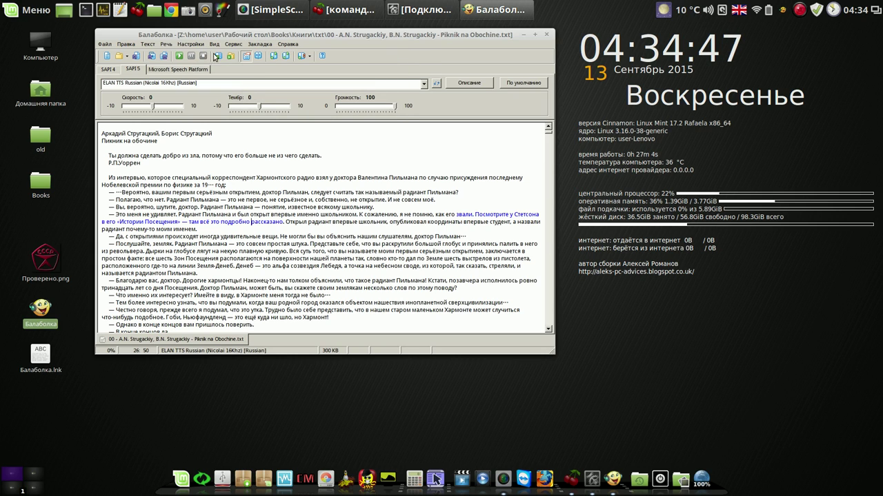
left_click(104, 44)
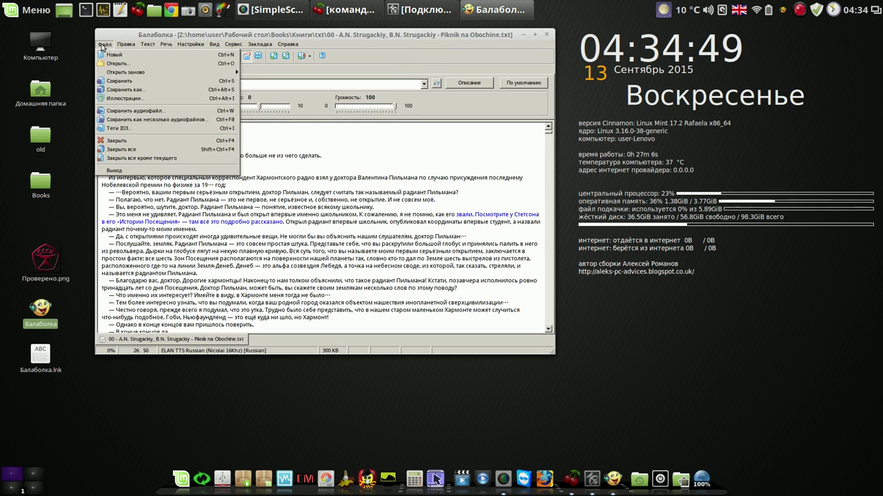
left_click(115, 170)
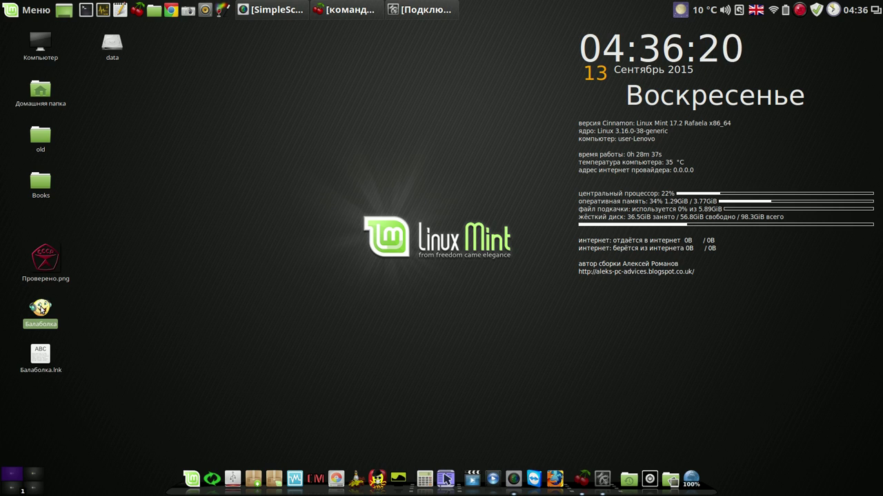
Review the Balabolka installation commands and Wine components in the CherryTree note, then minimize CherryTree.
left_click(355, 13)
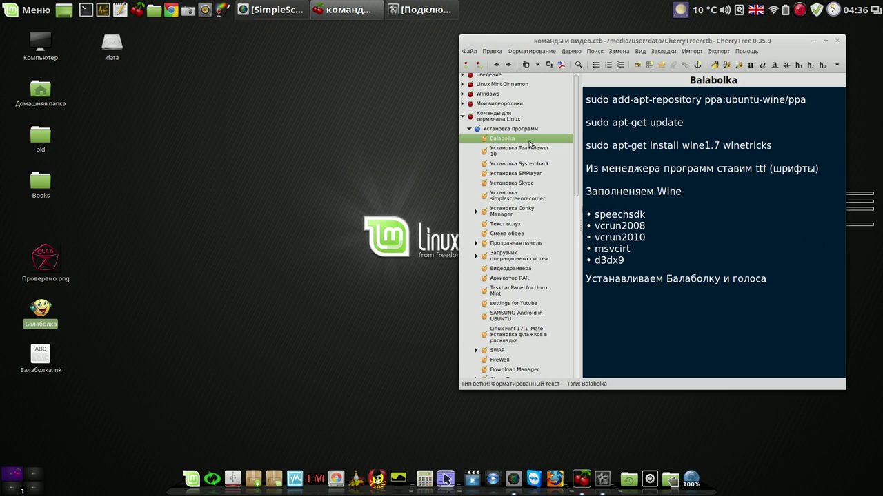
left_click_drag(588, 99, 611, 297)
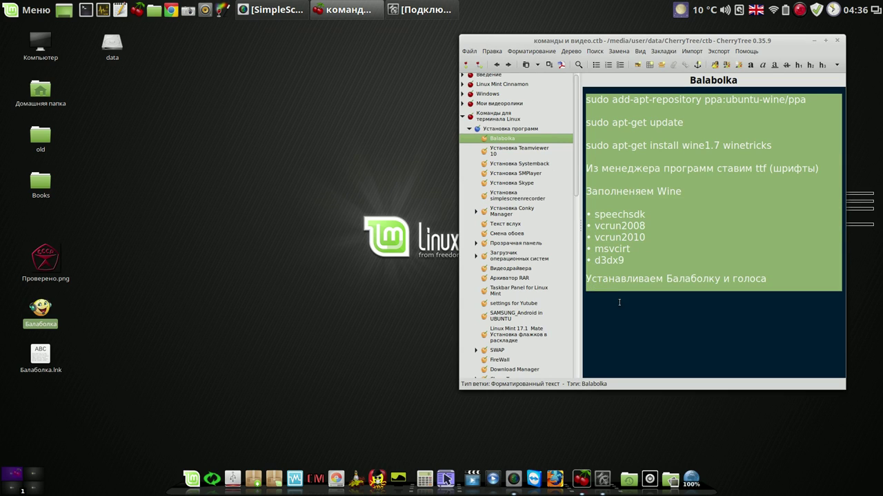
left_click(636, 306)
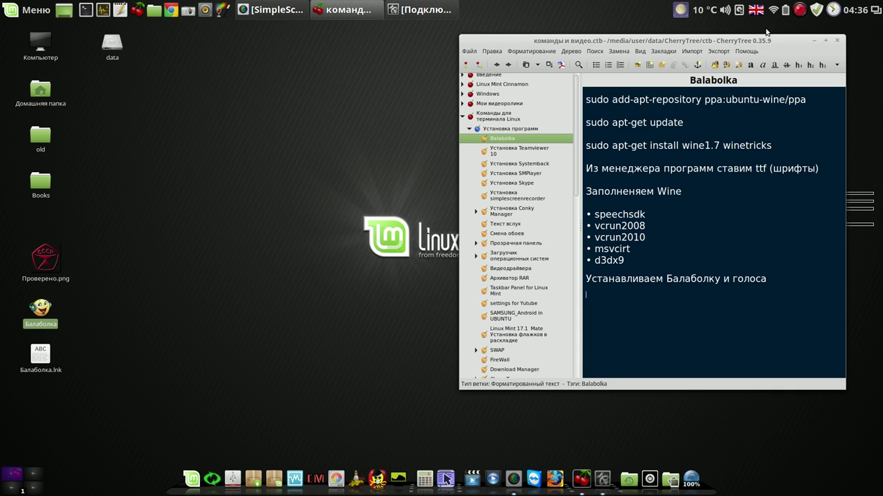
left_click(816, 41)
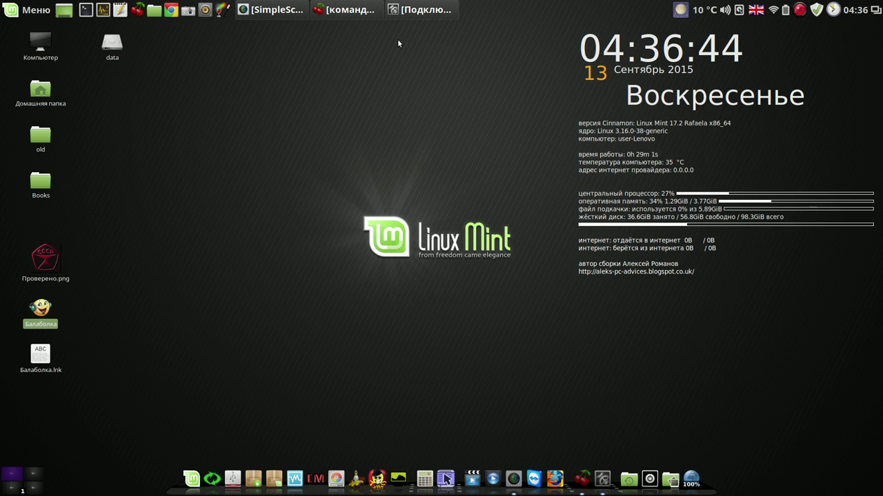
Open Google Chrome with the previous session's pages restored and switch to the YouTube comments page.
left_click(173, 10)
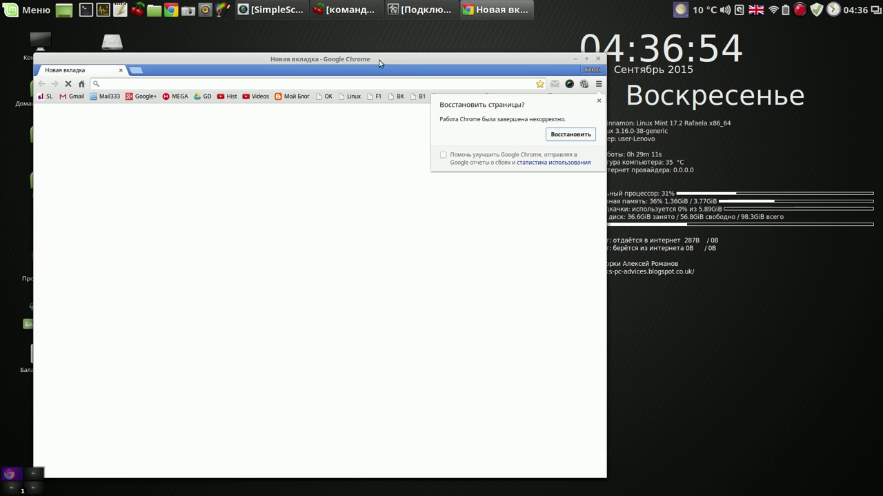
left_click(571, 135)
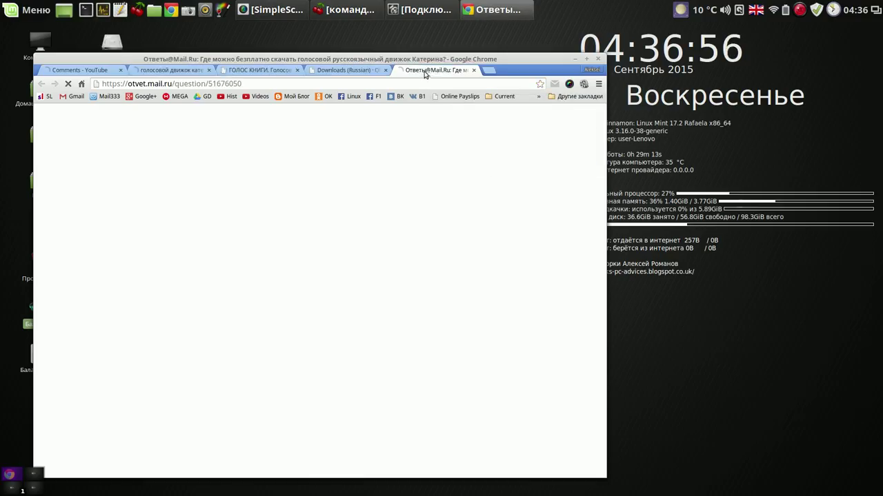
left_click(95, 73)
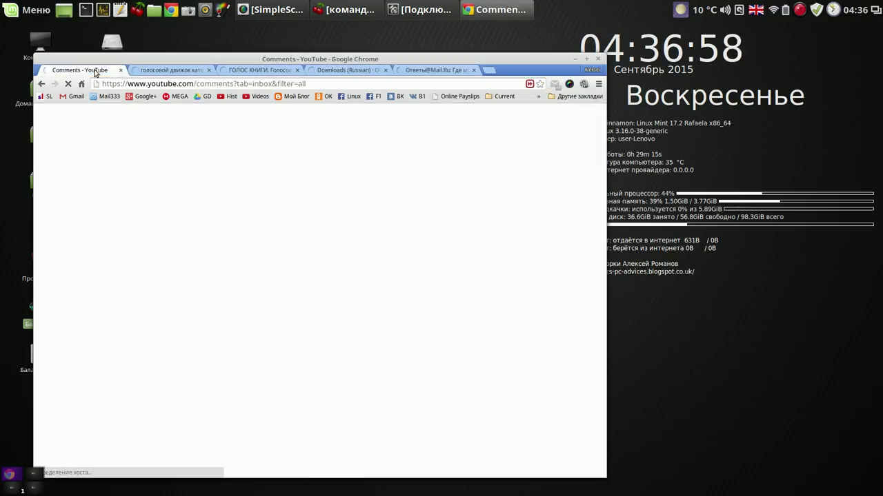
right_click(95, 73)
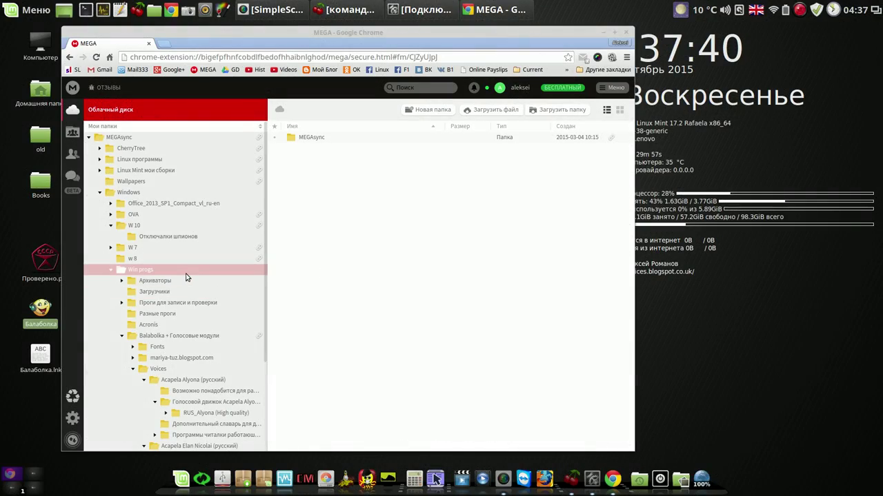
View the contents of the «Balabolka + Голосовые модули» folder and its parent folder «Win progs» in the MEGA cloud drive.
left_click(184, 337)
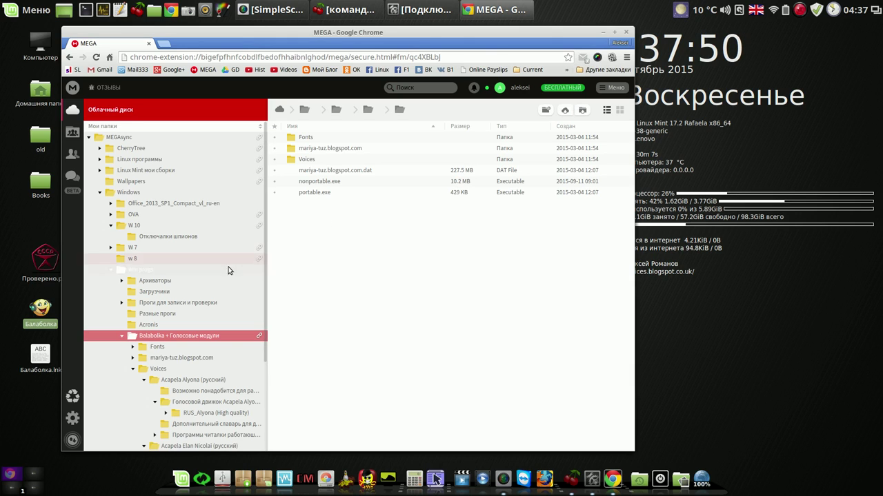
left_click(141, 270)
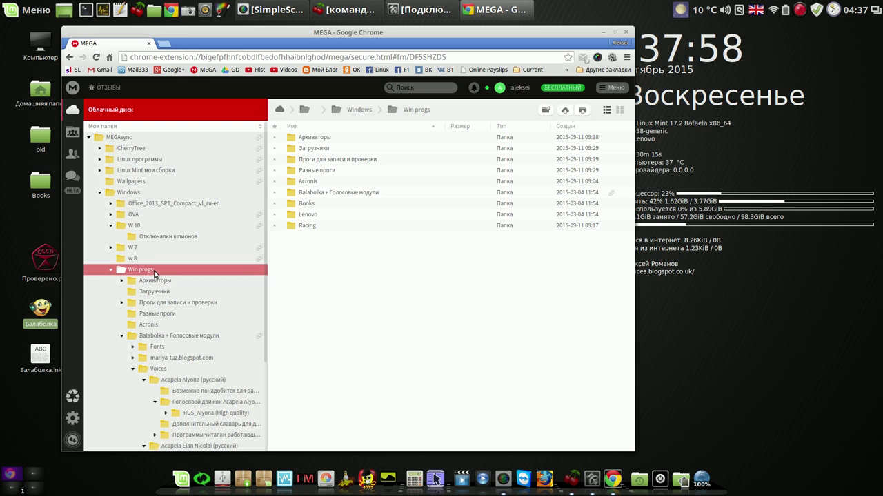
Create a folder named Balabolka inside «Linux программы» in the MEGA cloud drive and minimize the browser.
left_click(153, 161)
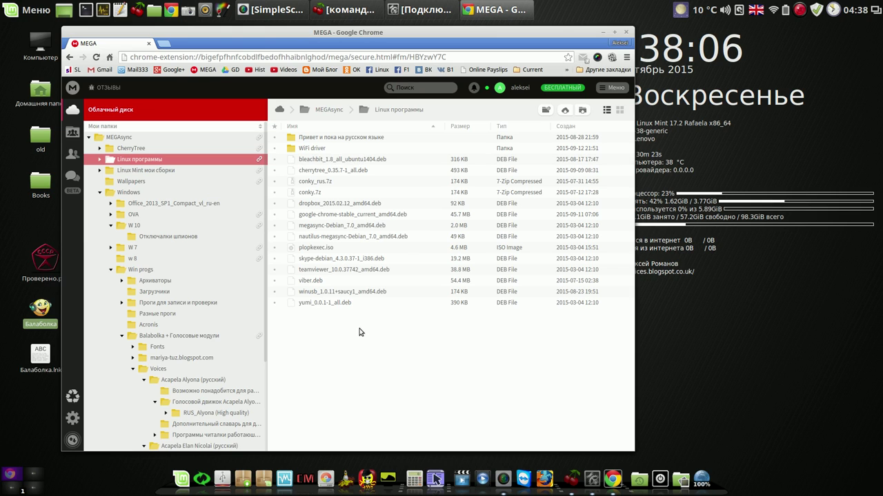
left_click(545, 110)
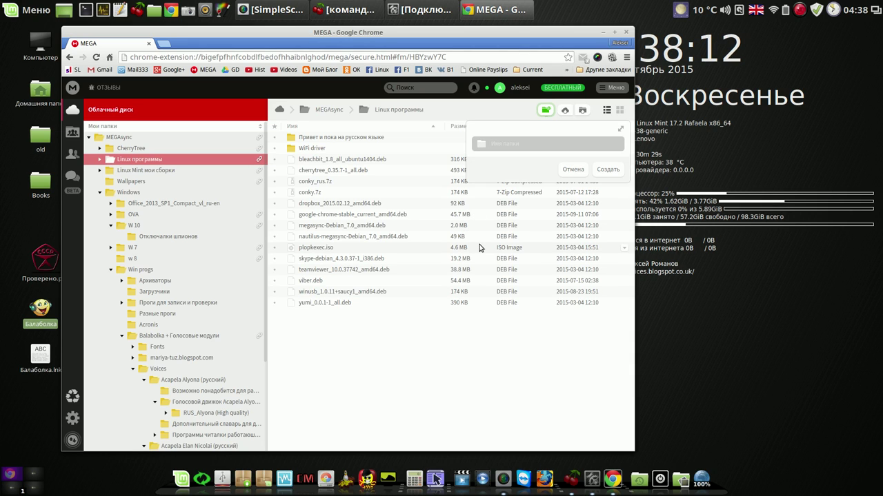
type("В")
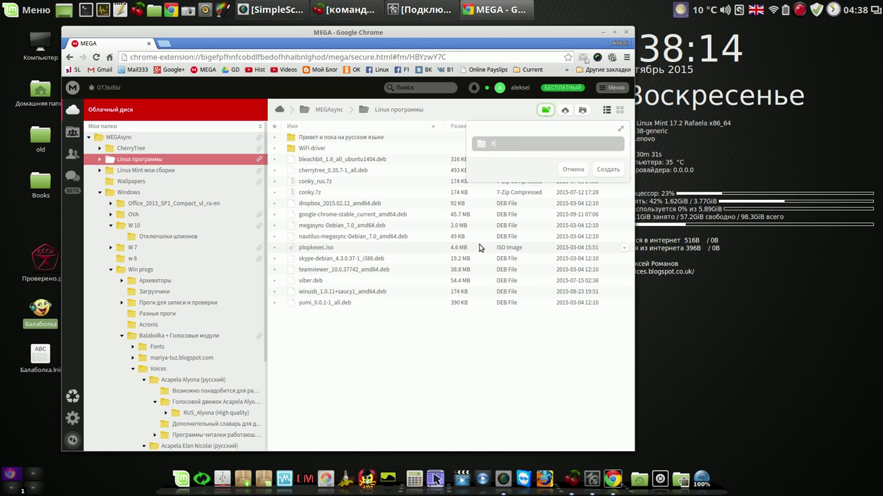
type("ала")
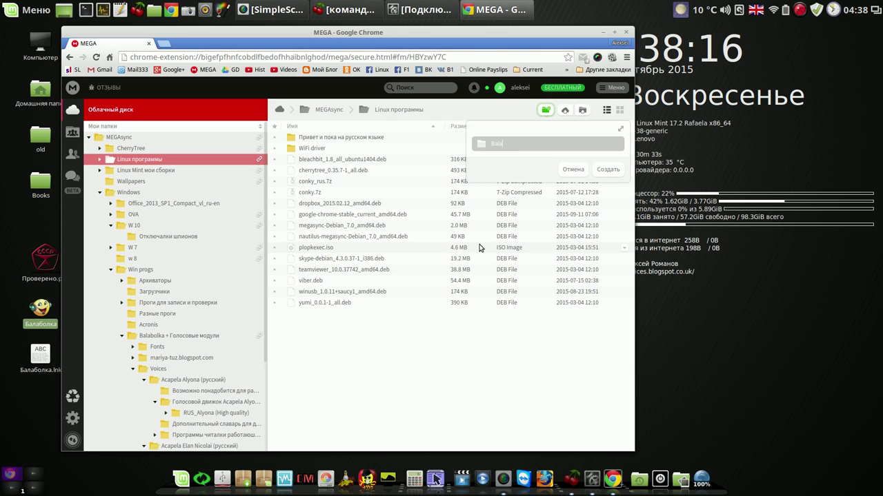
type("болка")
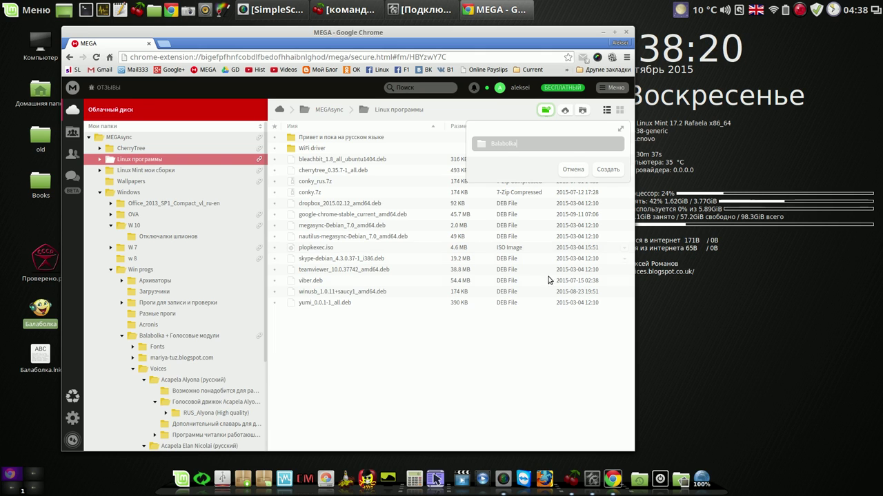
left_click(618, 173)
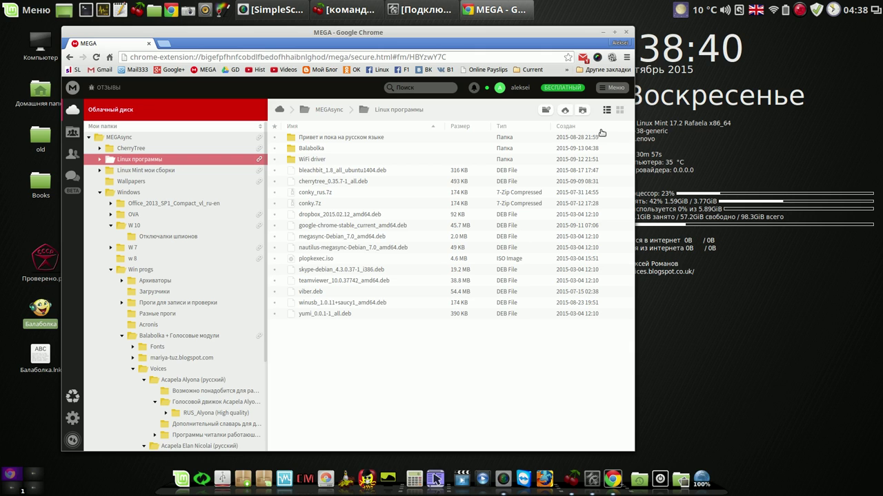
left_click(604, 34)
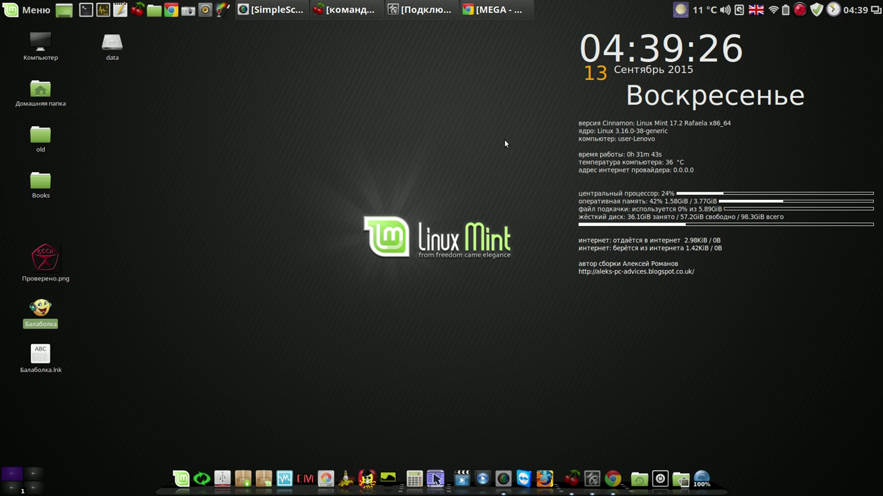
left_click(800, 13)
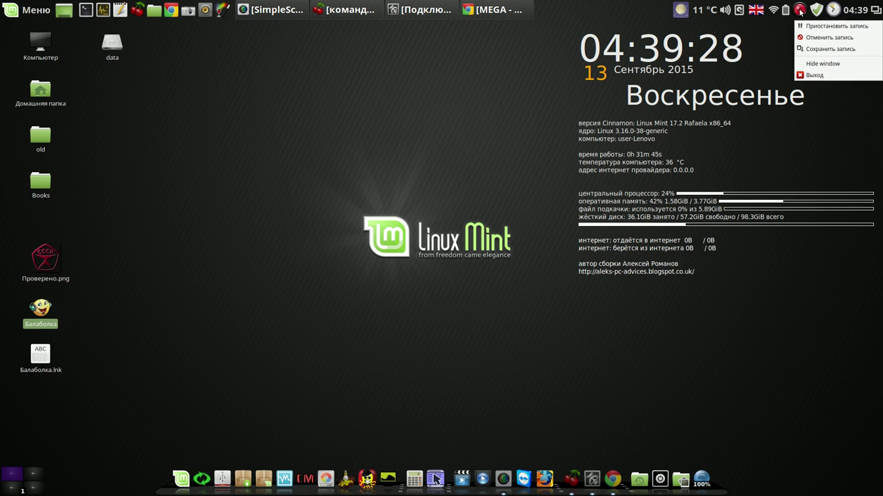